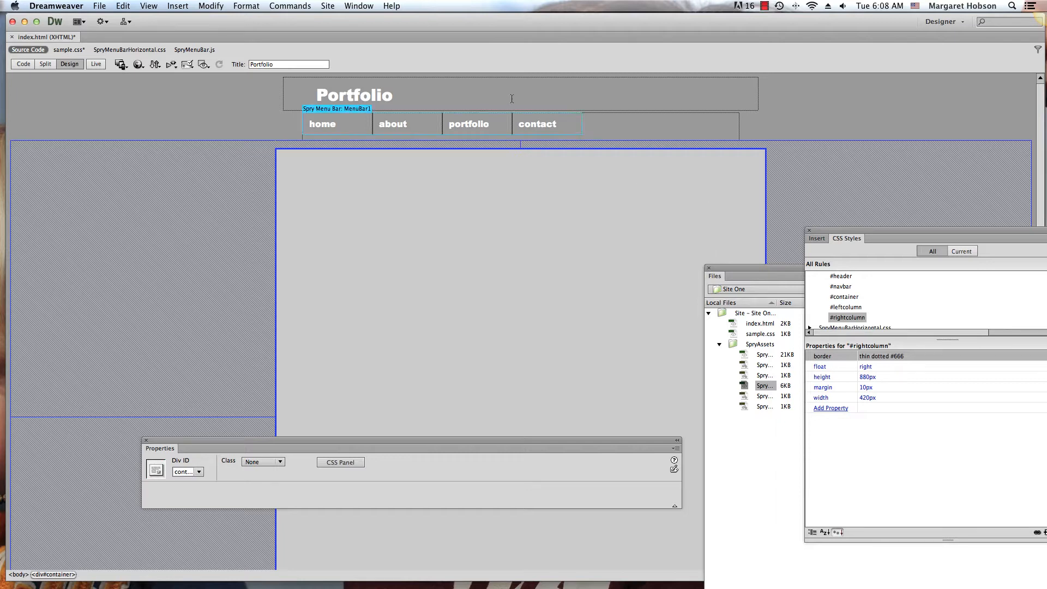
Step: Examine the page's header, navigation bar and container divs by selecting each one in turn
left_click(348, 77)
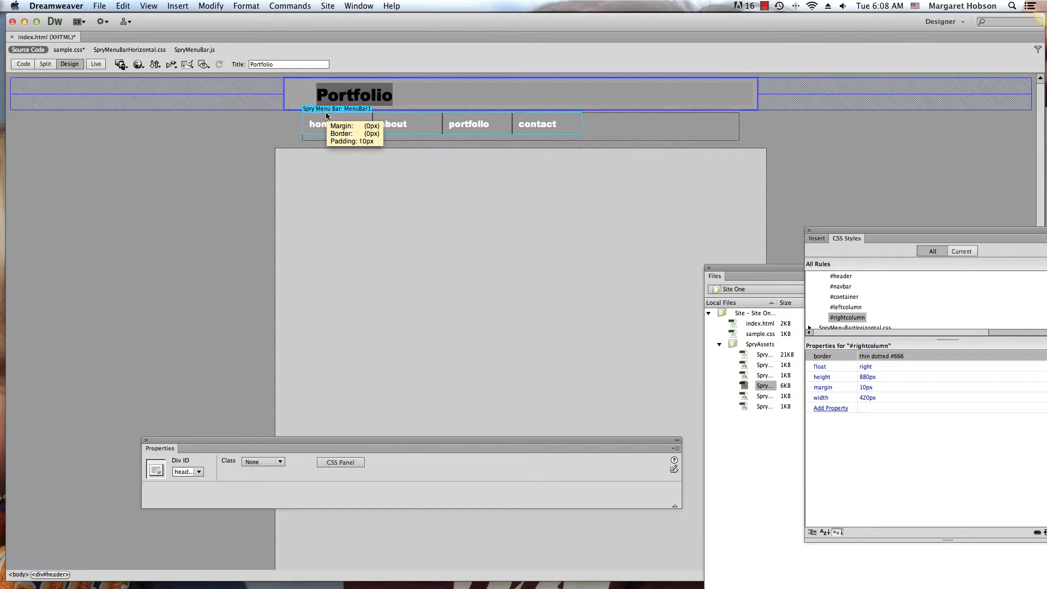
left_click(302, 133)
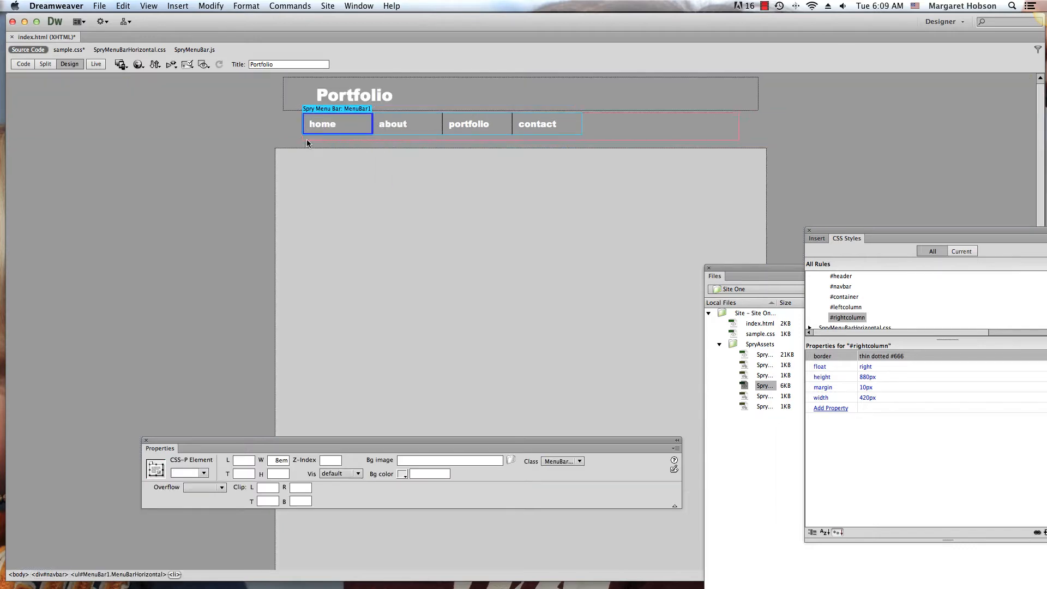
left_click(307, 141)
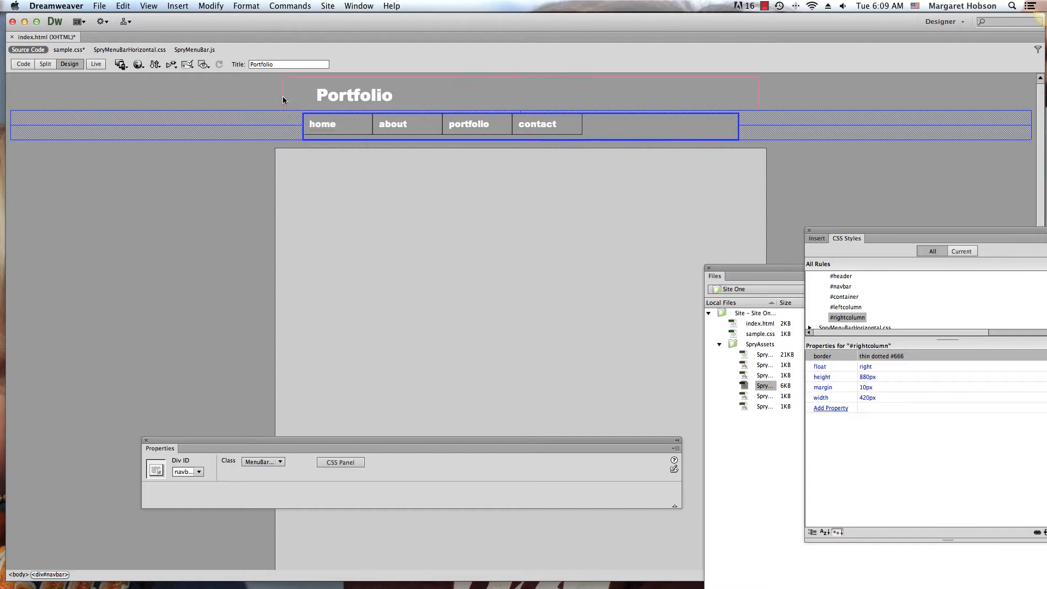
left_click(276, 183)
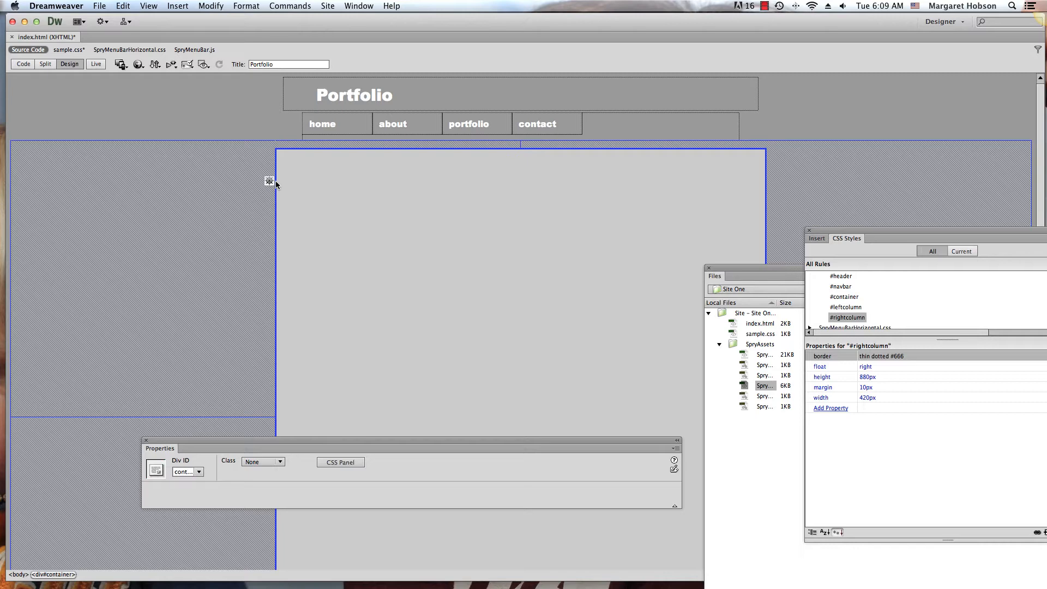
mouse_move(276, 185)
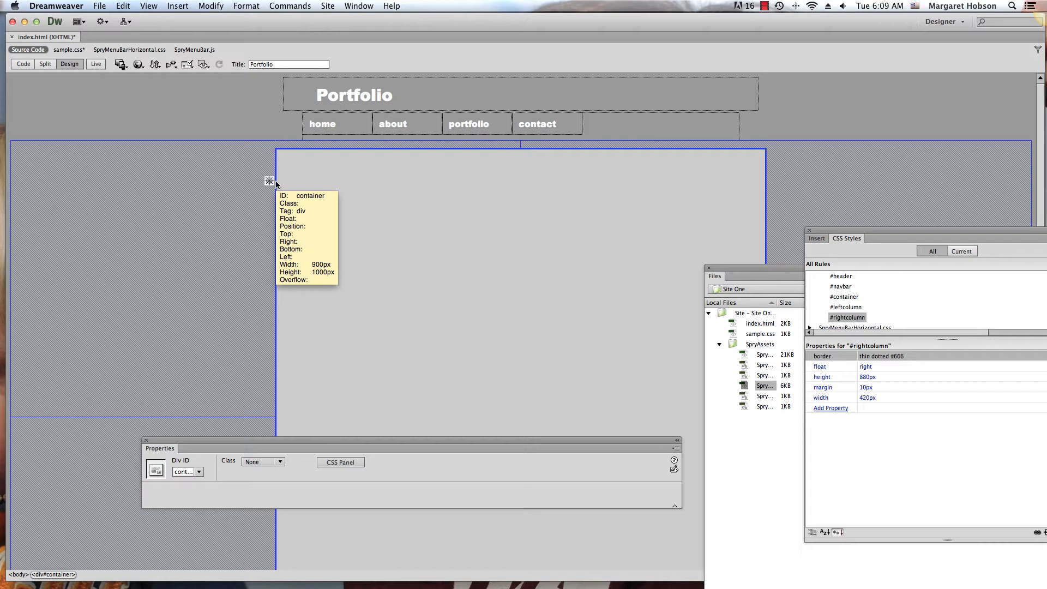
left_click(177, 6)
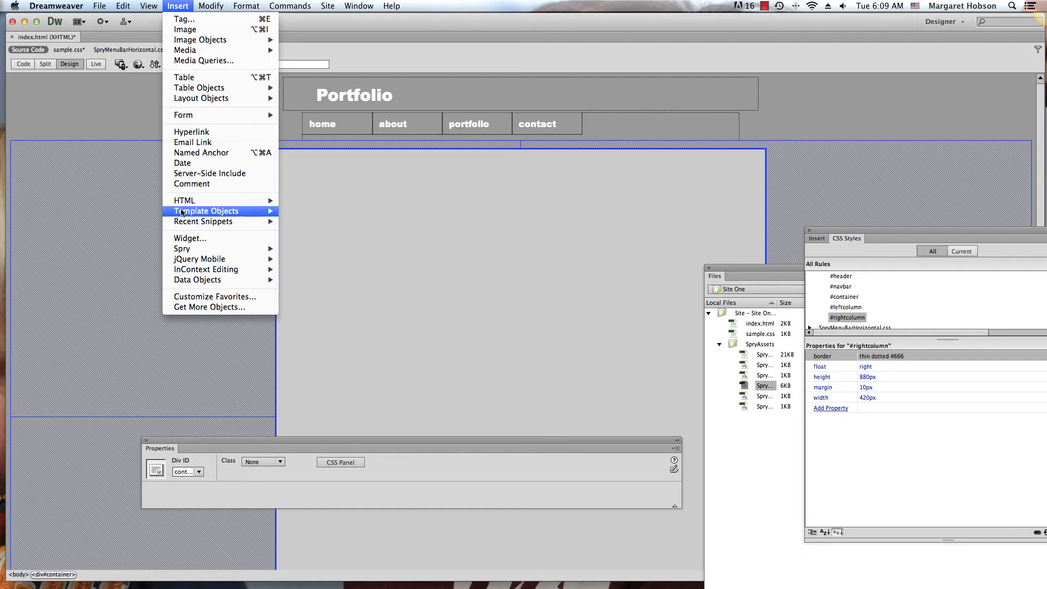
mouse_move(183, 211)
left_click(630, 256)
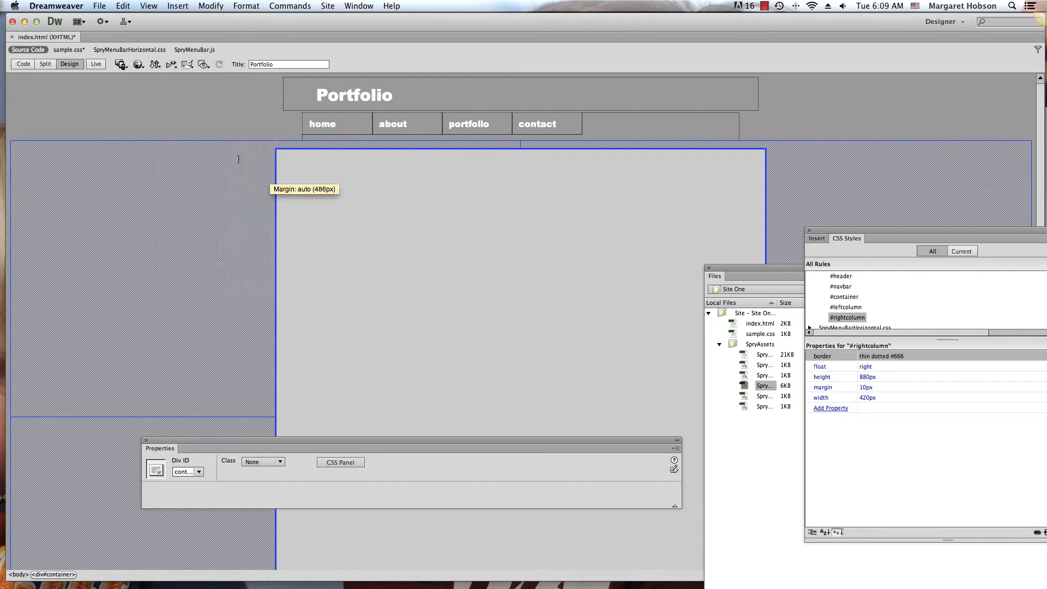
left_click(205, 125)
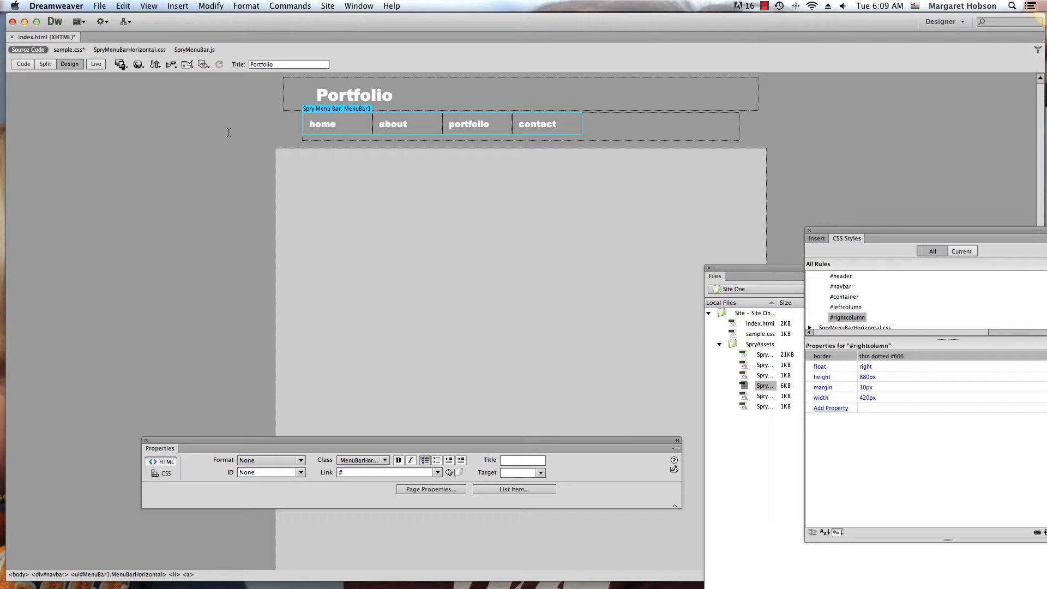
Step: Wrap the container div in an editable template region with the default name EditRegion1, converting the page to a template
left_click(274, 174)
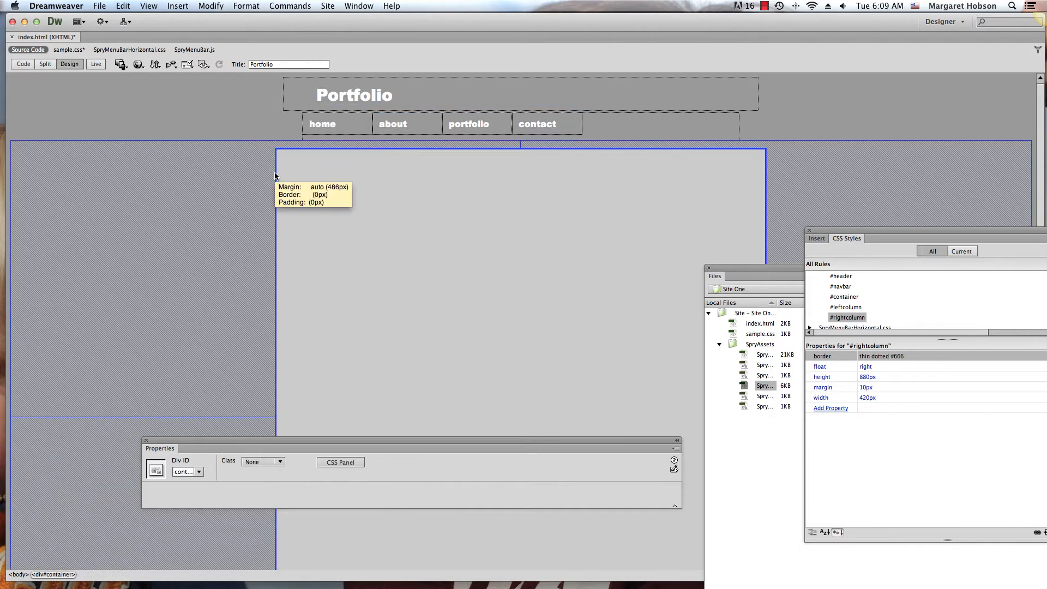
left_click(49, 64)
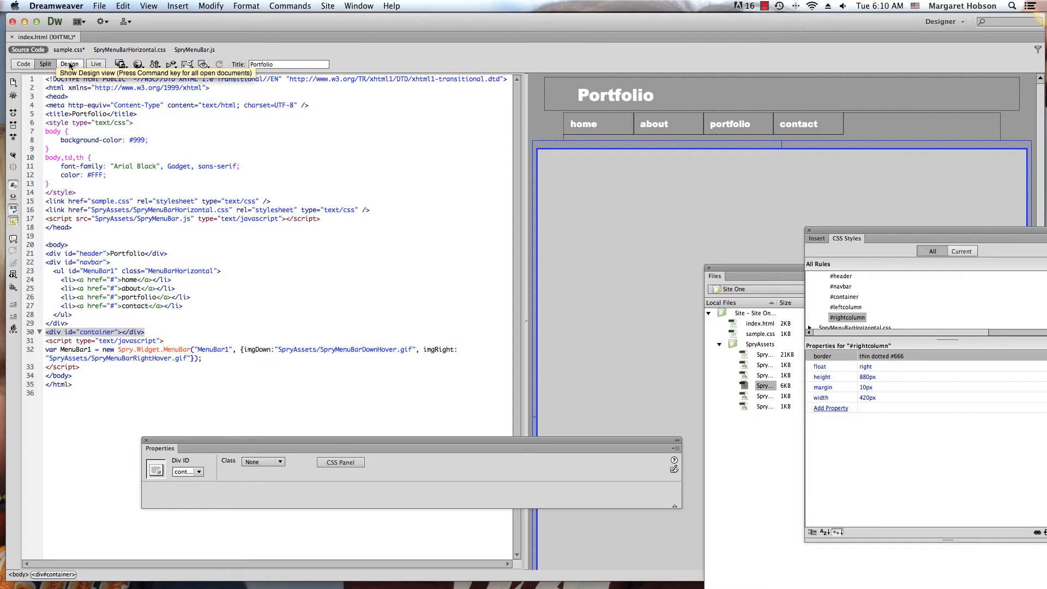
left_click(70, 64)
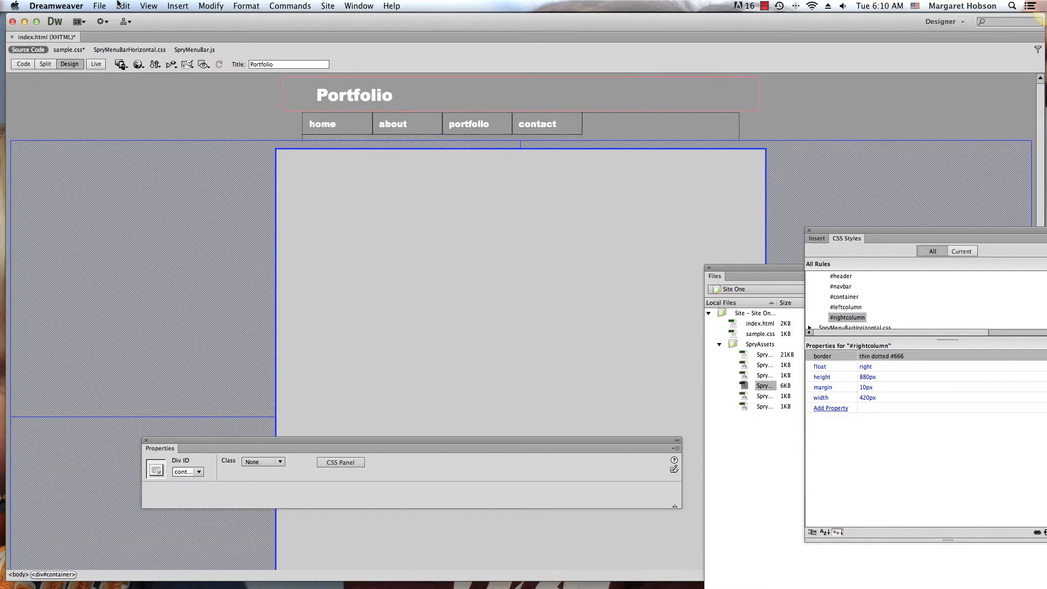
left_click(178, 6)
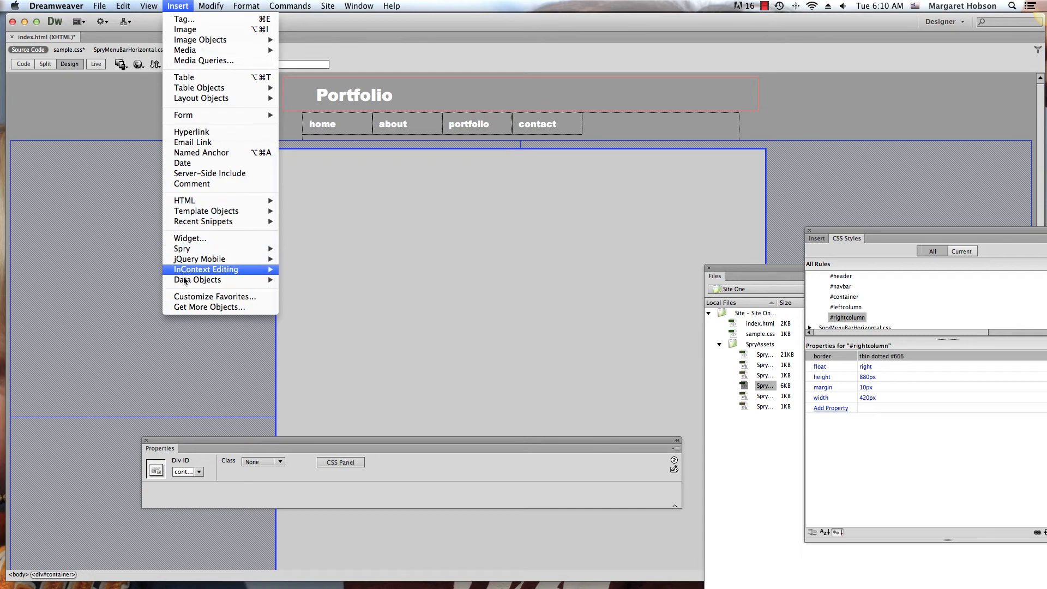
mouse_move(186, 214)
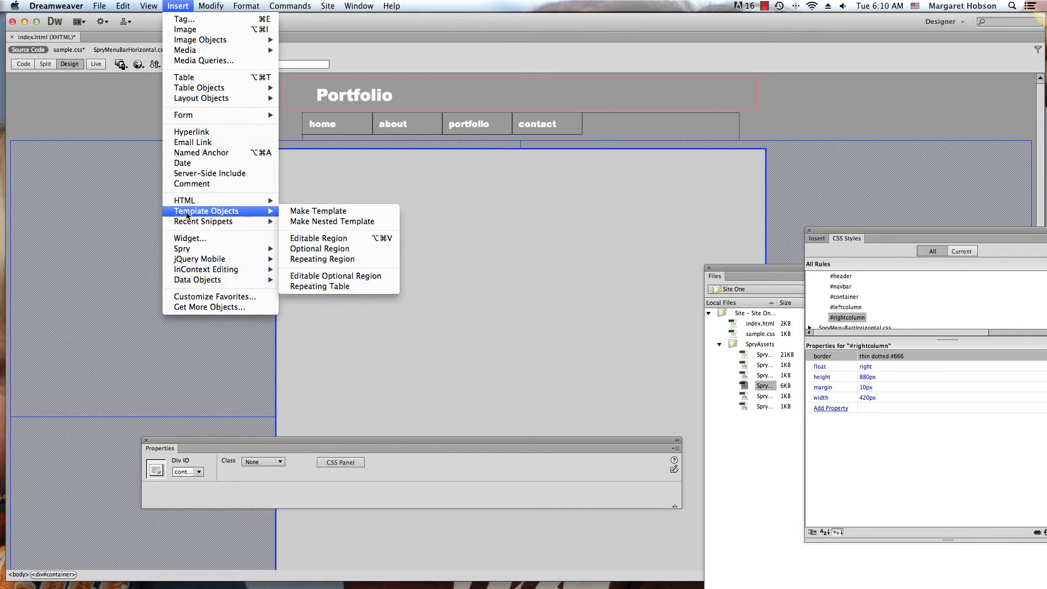
left_click(319, 240)
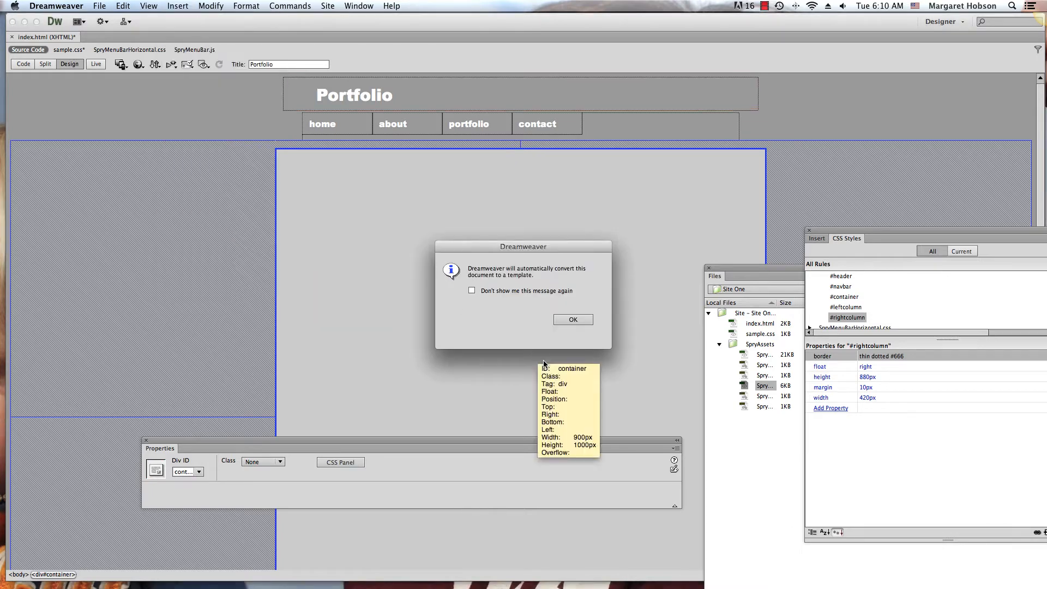
left_click(573, 320)
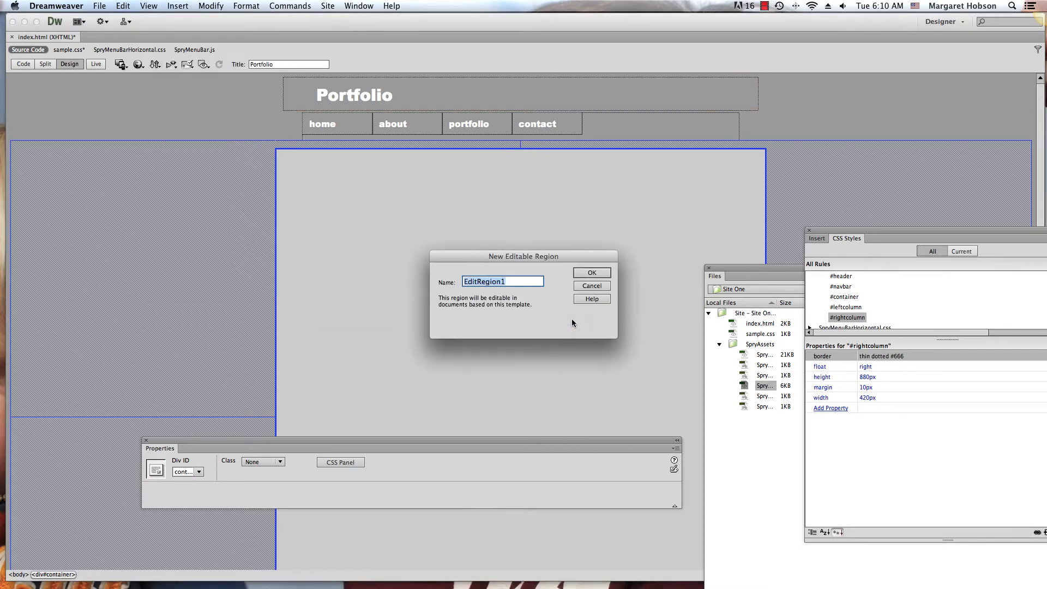
left_click(597, 272)
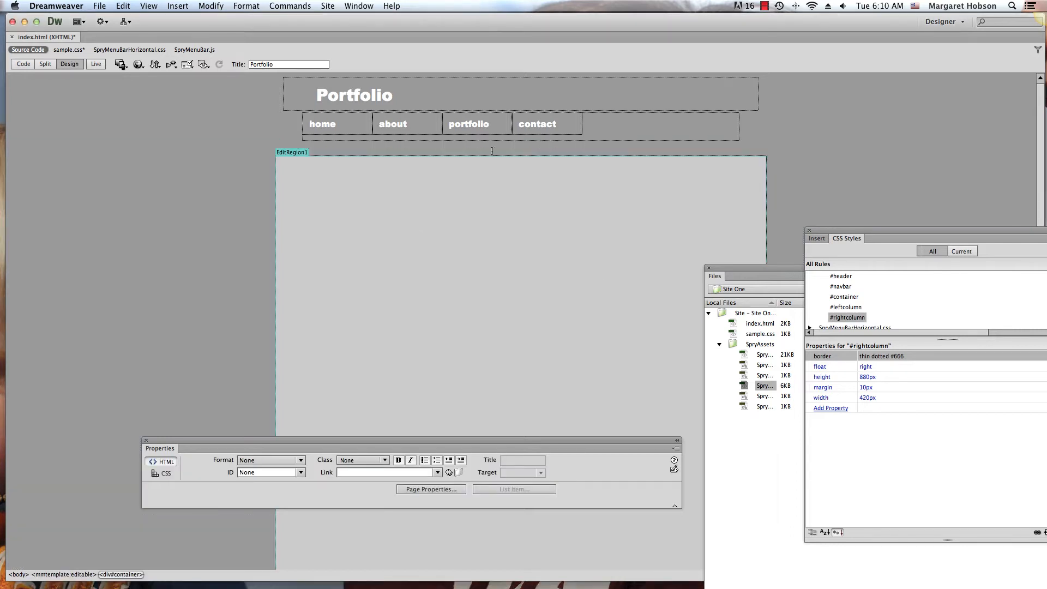
Step: Save the page as a template named portfolio in Site One
left_click(101, 6)
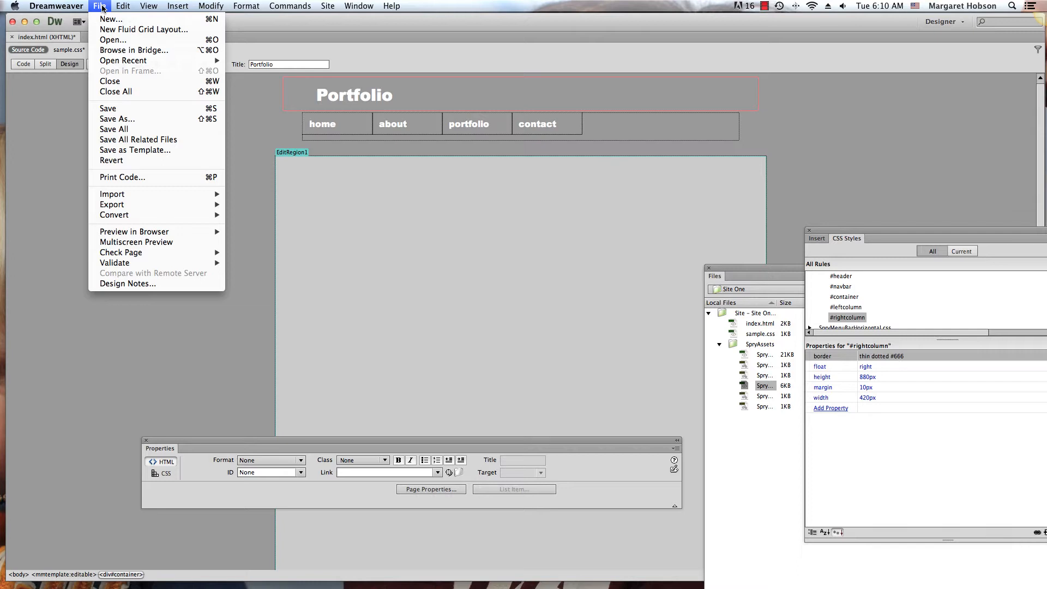
left_click(98, 151)
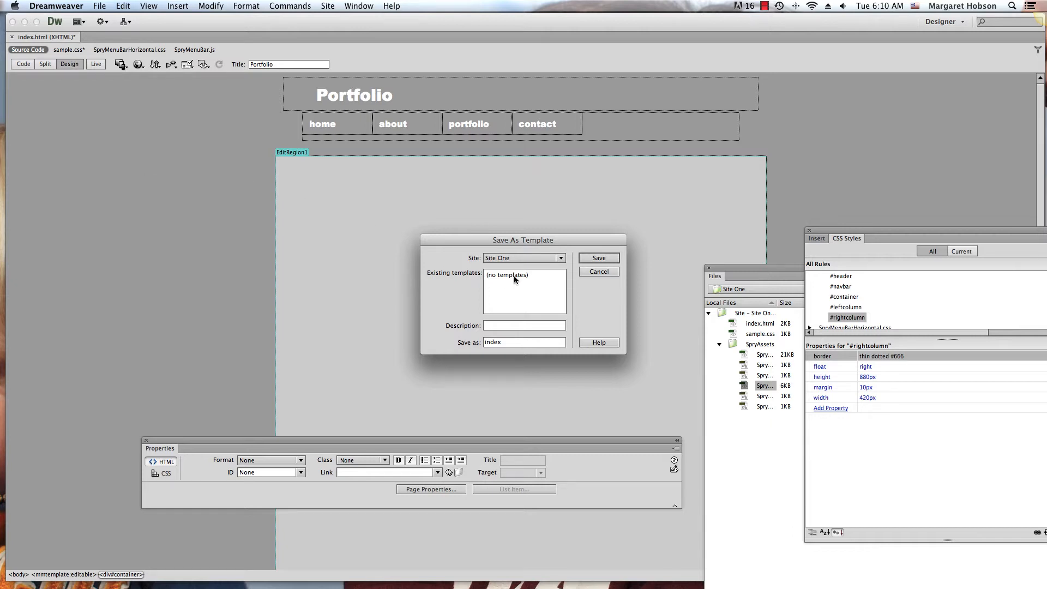
double_click(504, 342)
type("port")
key("BackSpace")
key("BackSpace")
type("ortfolio")
left_click(598, 257)
left_click(548, 313)
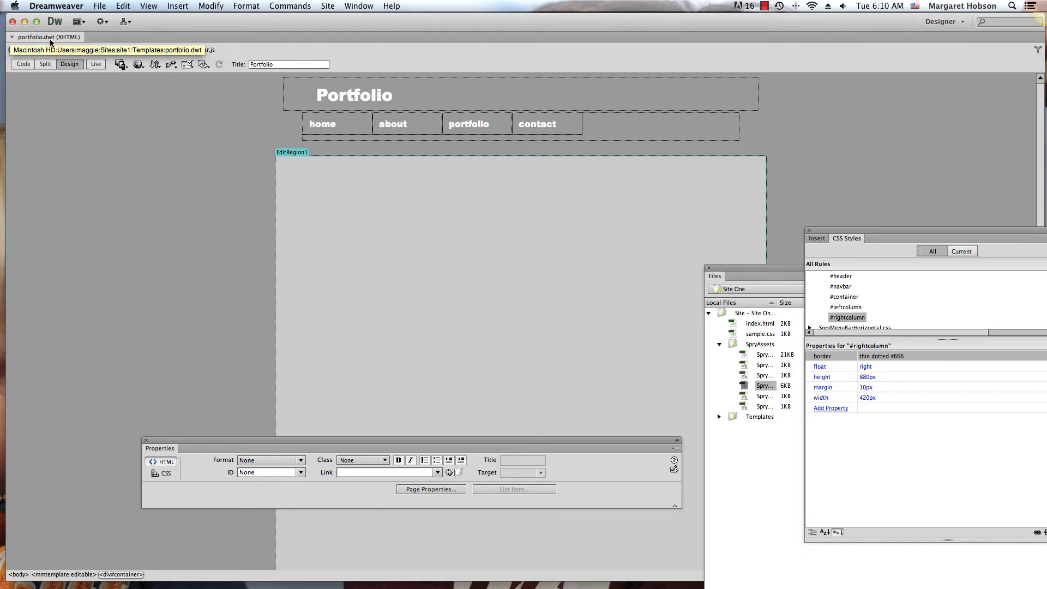
Step: Create a new page from Site One's portfolio template
left_click(99, 6)
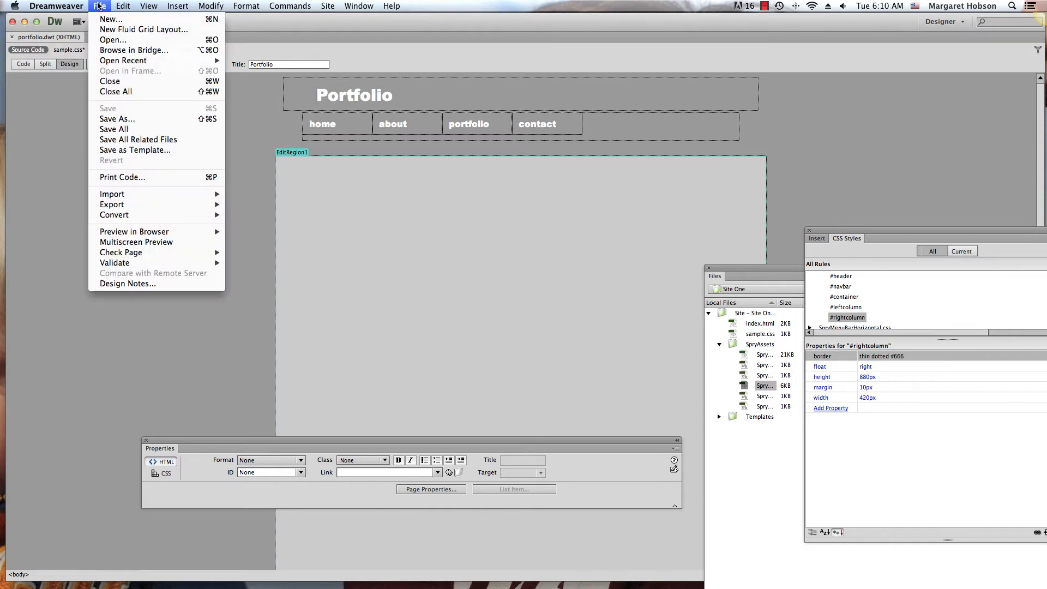
left_click(104, 19)
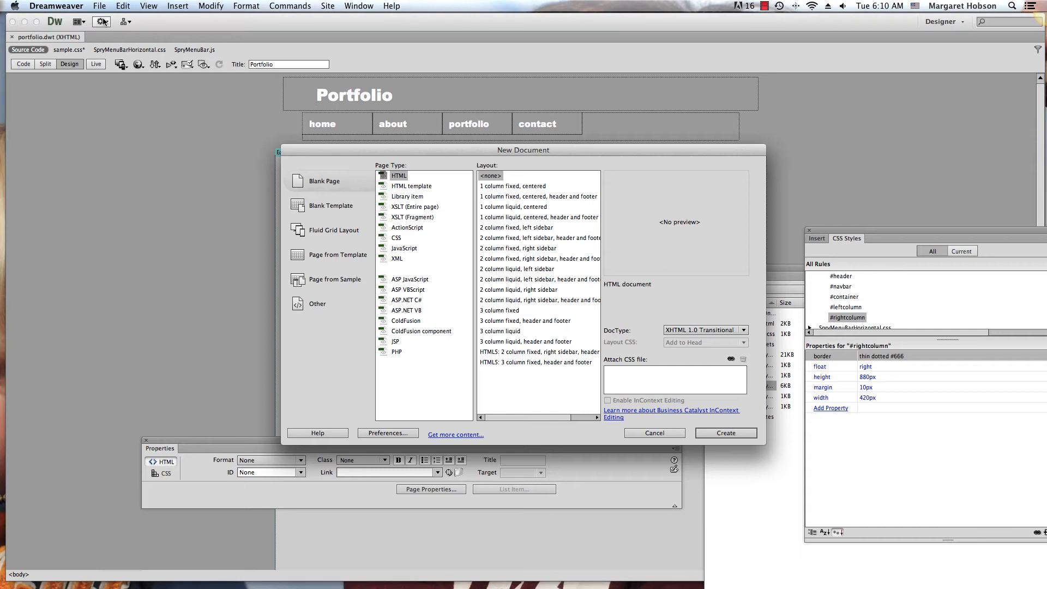
left_click(319, 256)
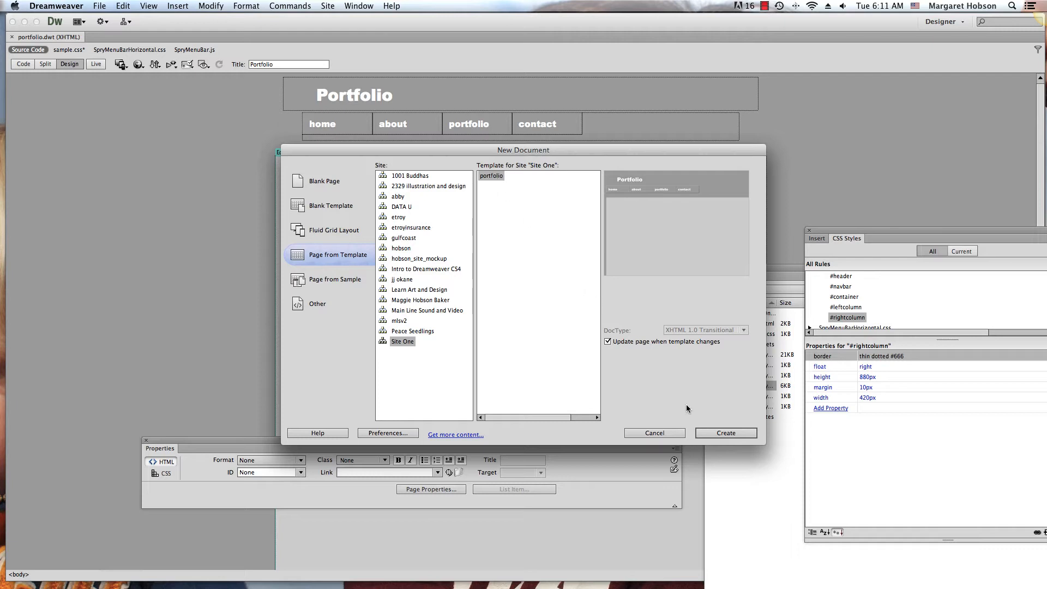
left_click(715, 431)
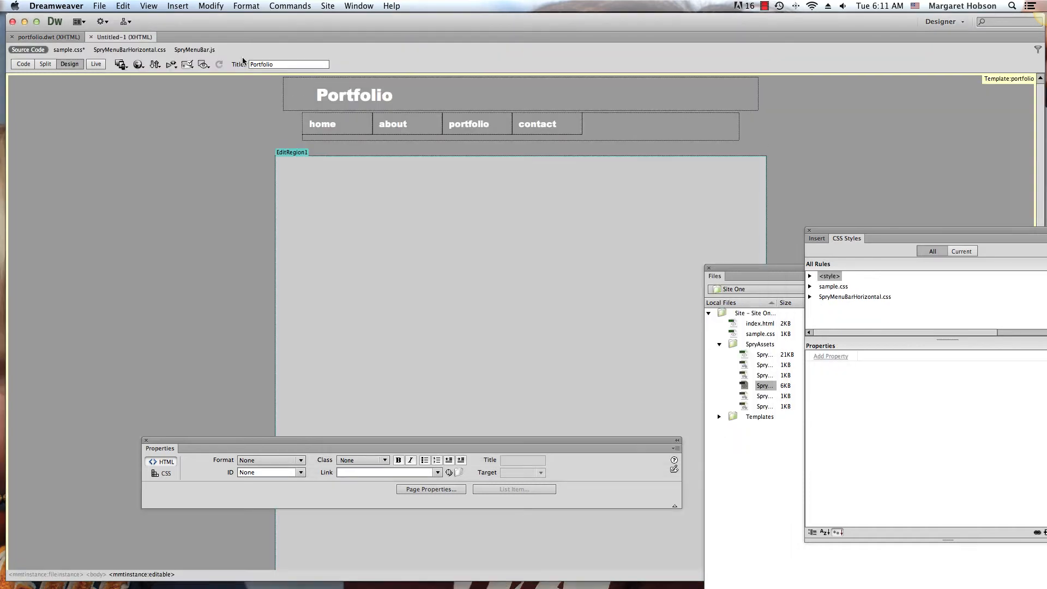
Step: Save the new page as index.html in the site1 folder, replacing the existing file
left_click(100, 6)
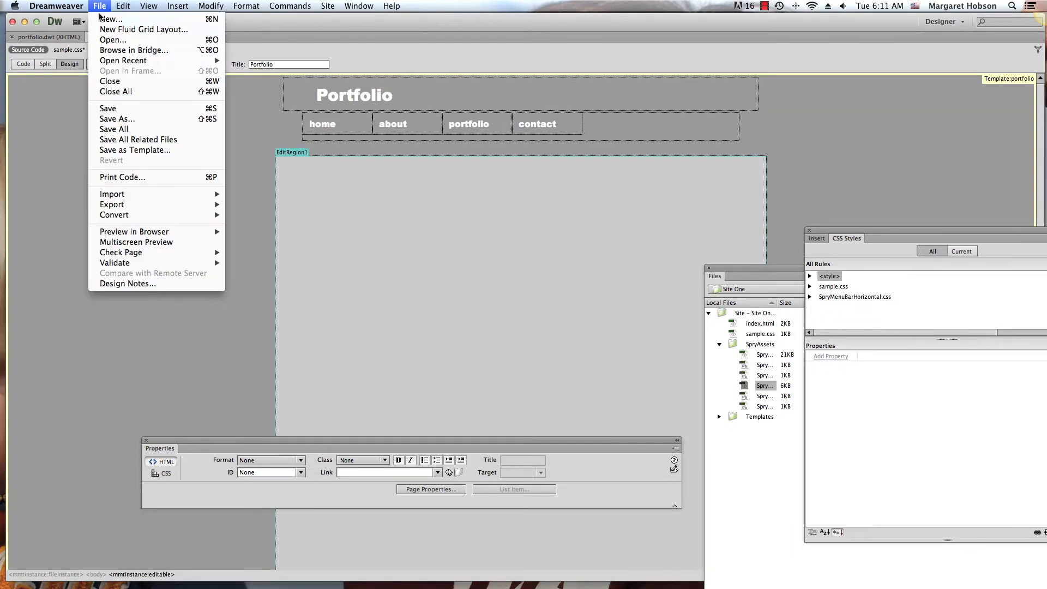
left_click(107, 119)
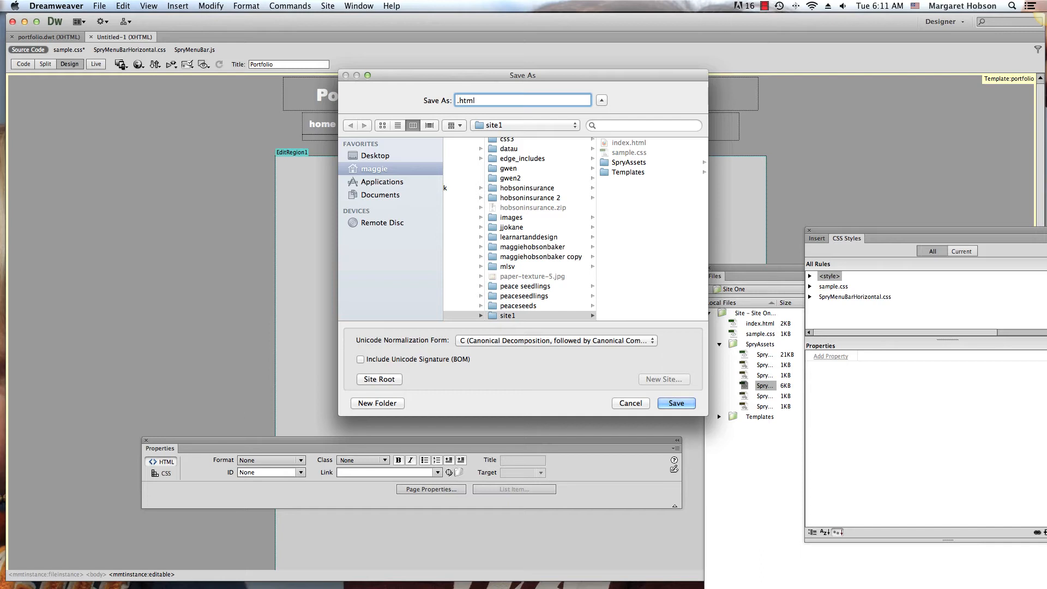
type("index")
left_click(677, 405)
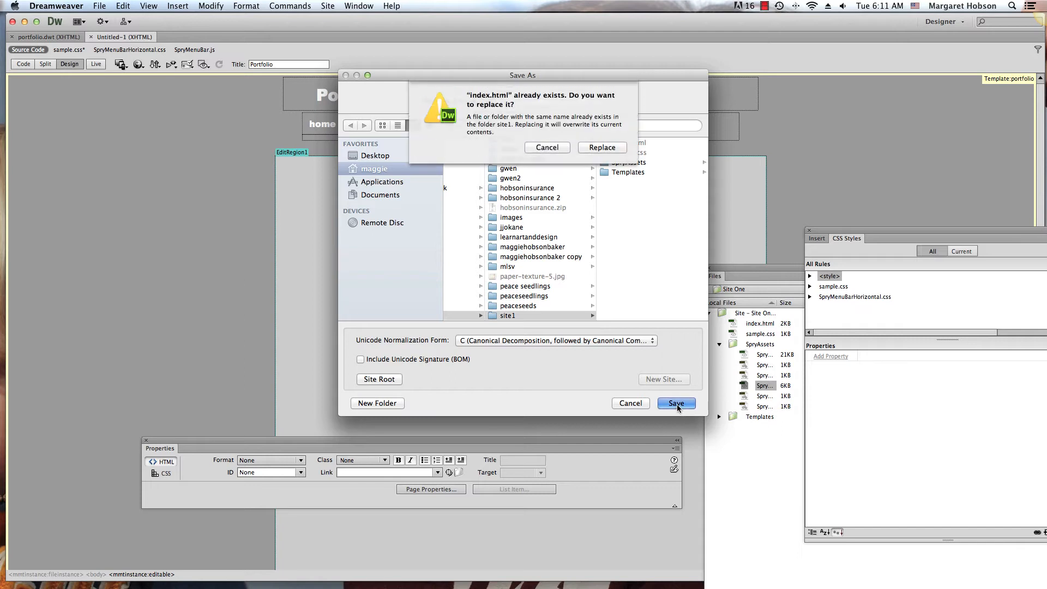
left_click(603, 146)
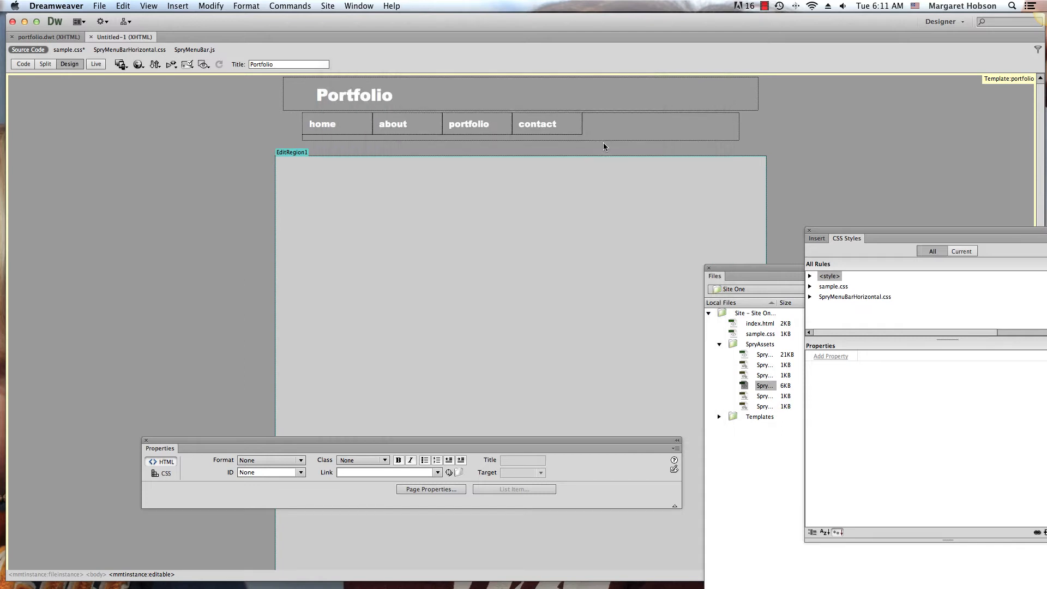
Step: Create a second page based on the portfolio template of Site One
left_click(99, 6)
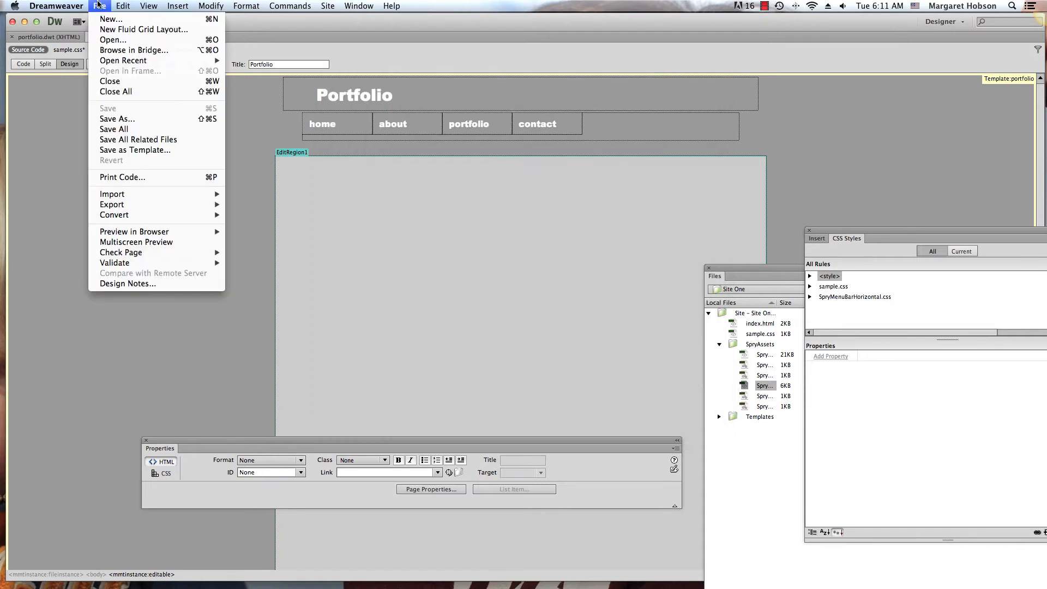
left_click(111, 19)
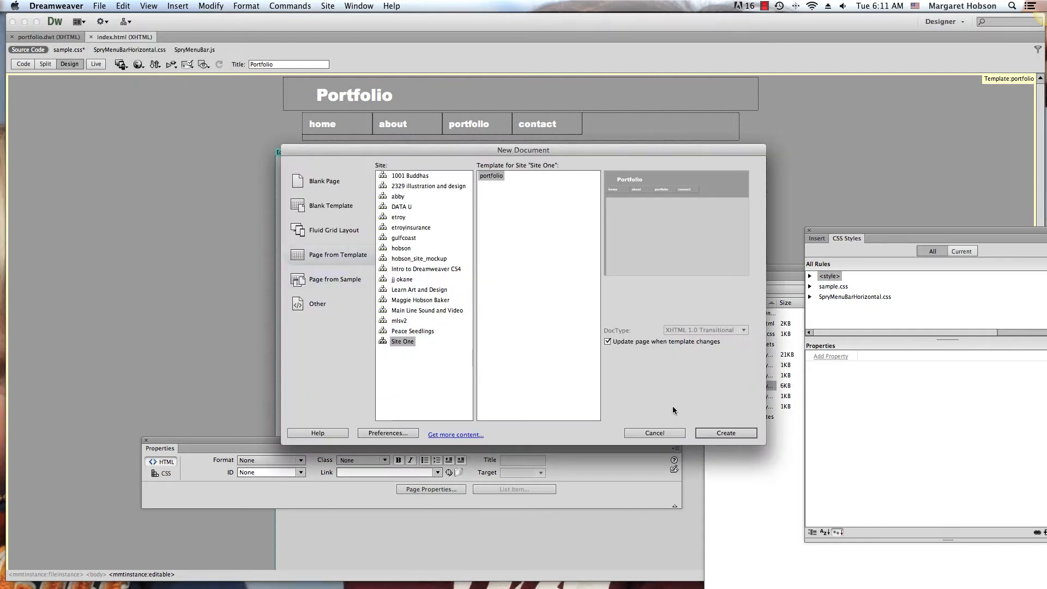
left_click(713, 432)
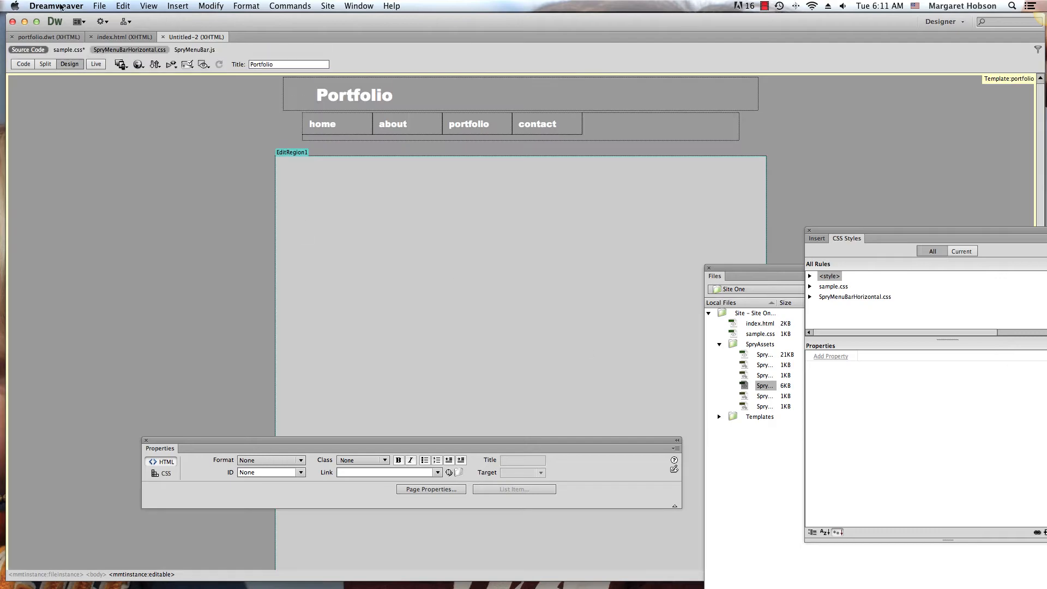
Step: Save the second template-based page as about.html in the site1 folder
left_click(100, 6)
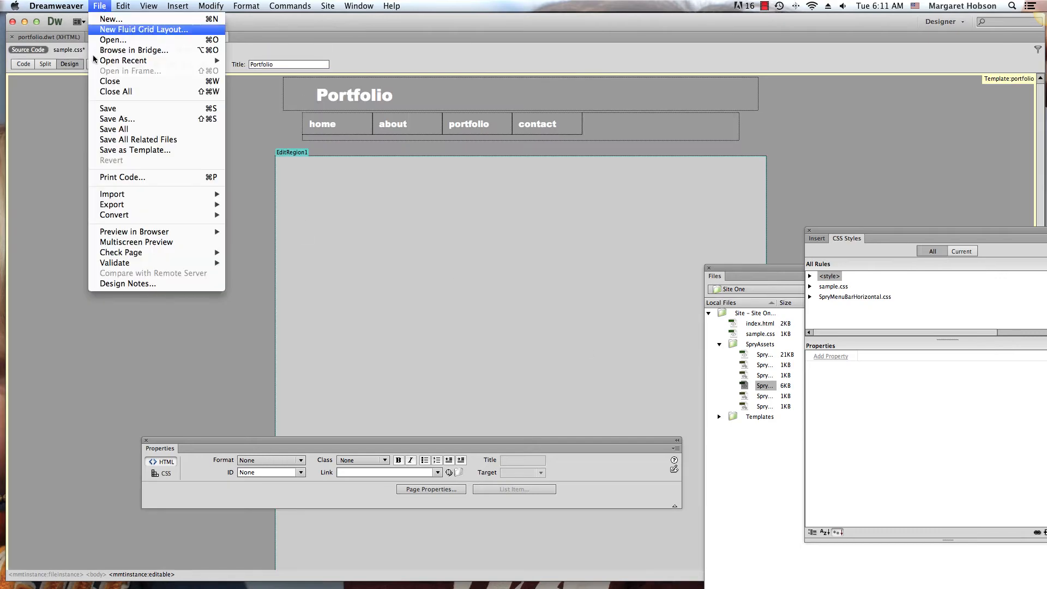
left_click(97, 119)
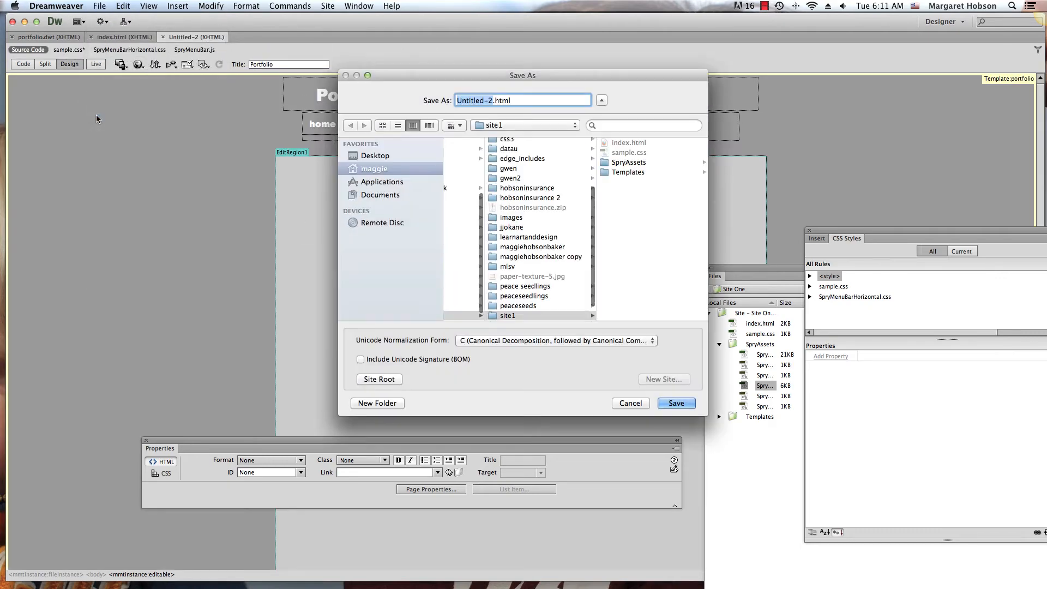
key("BackSpace")
type("about")
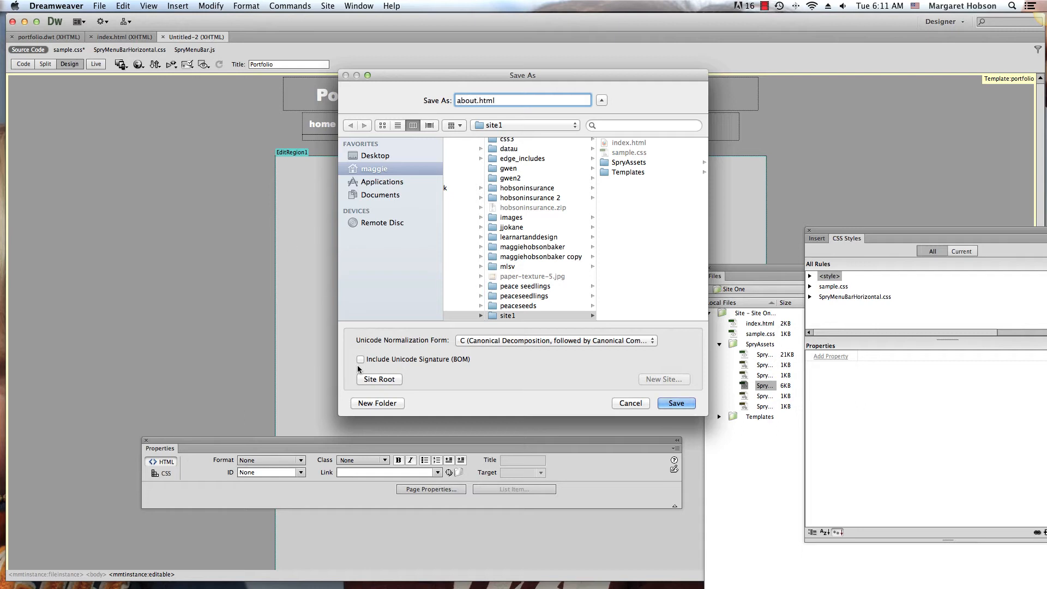
left_click(677, 403)
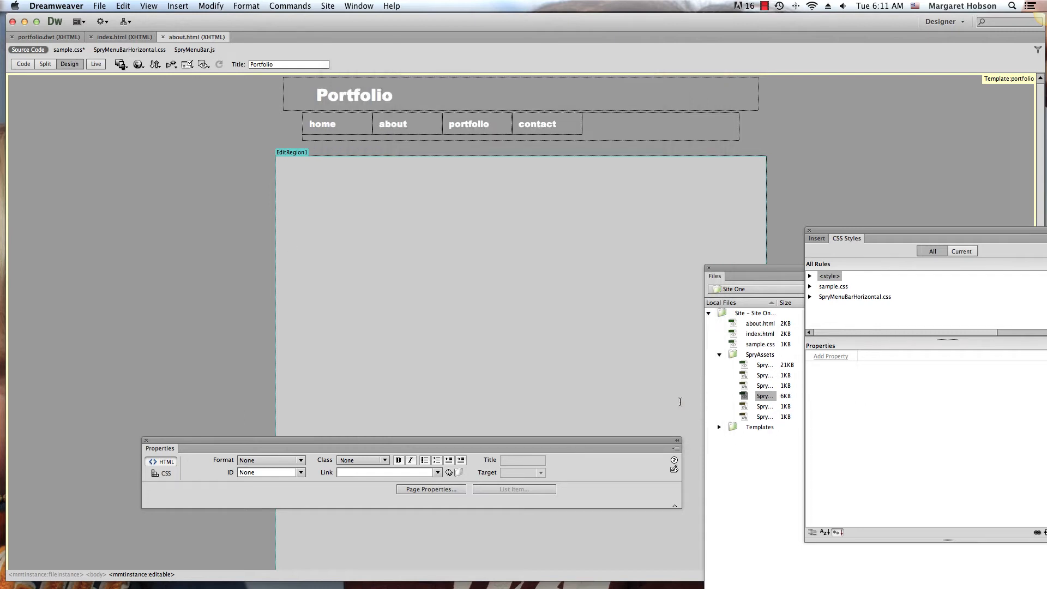
Step: Create a third page based on Site One's portfolio template
left_click(98, 6)
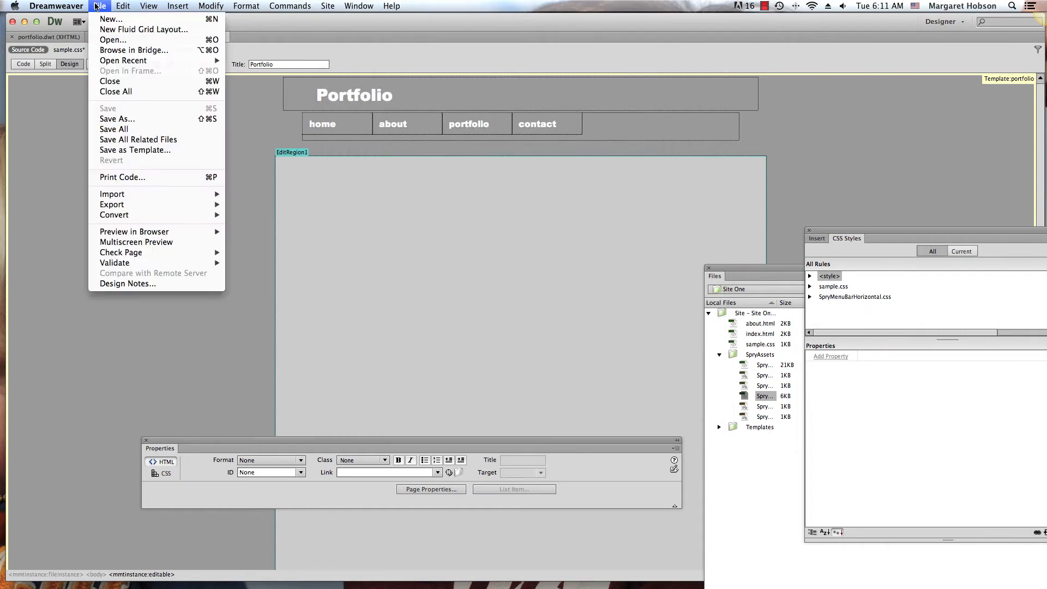
left_click(100, 19)
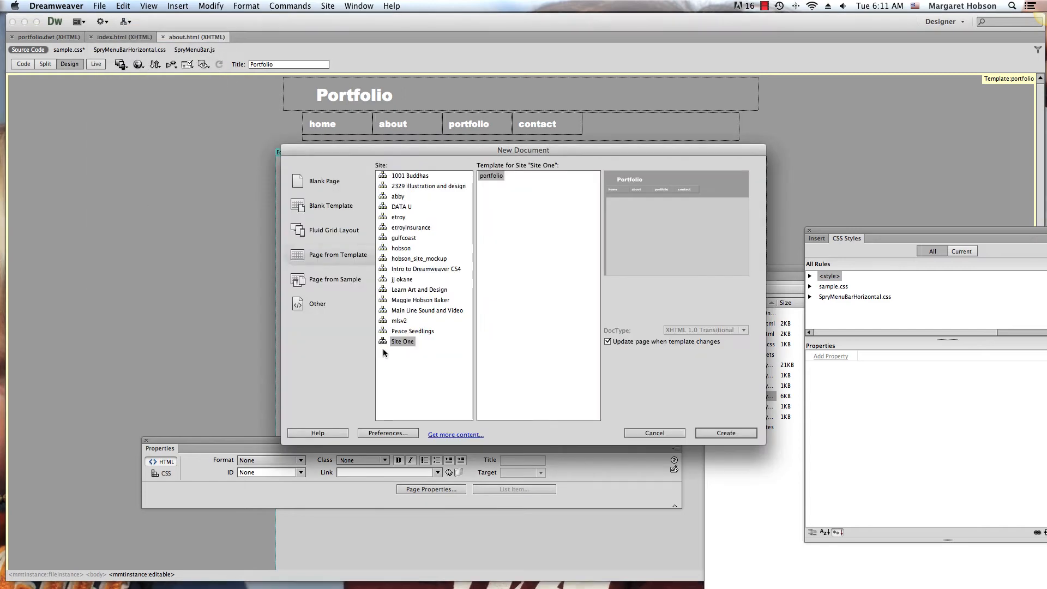
left_click(720, 432)
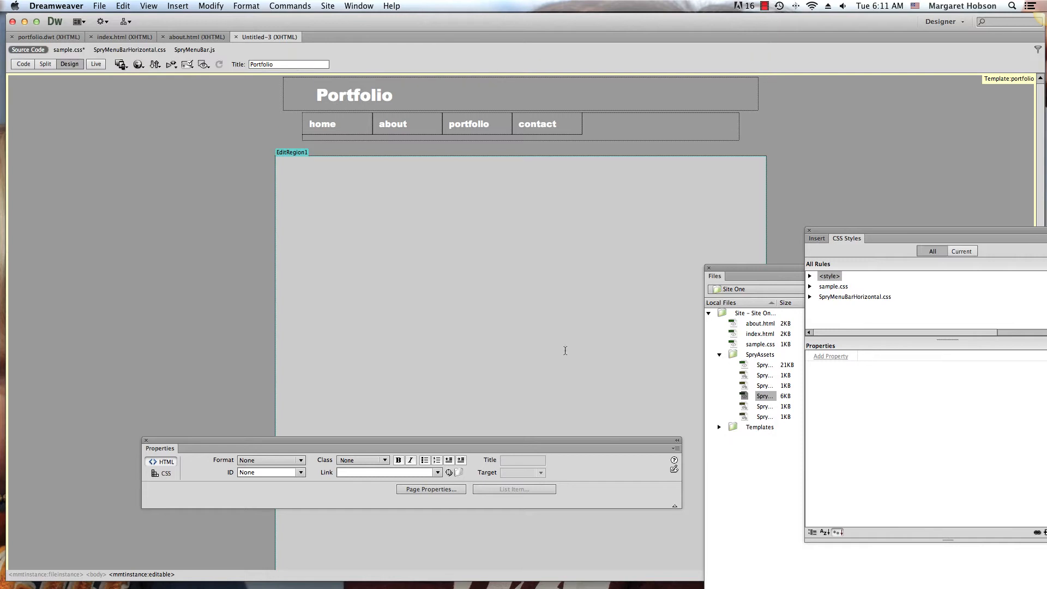
Step: Save the third template-based page as portfolio.html in the site1 folder
left_click(102, 5)
left_click(107, 118)
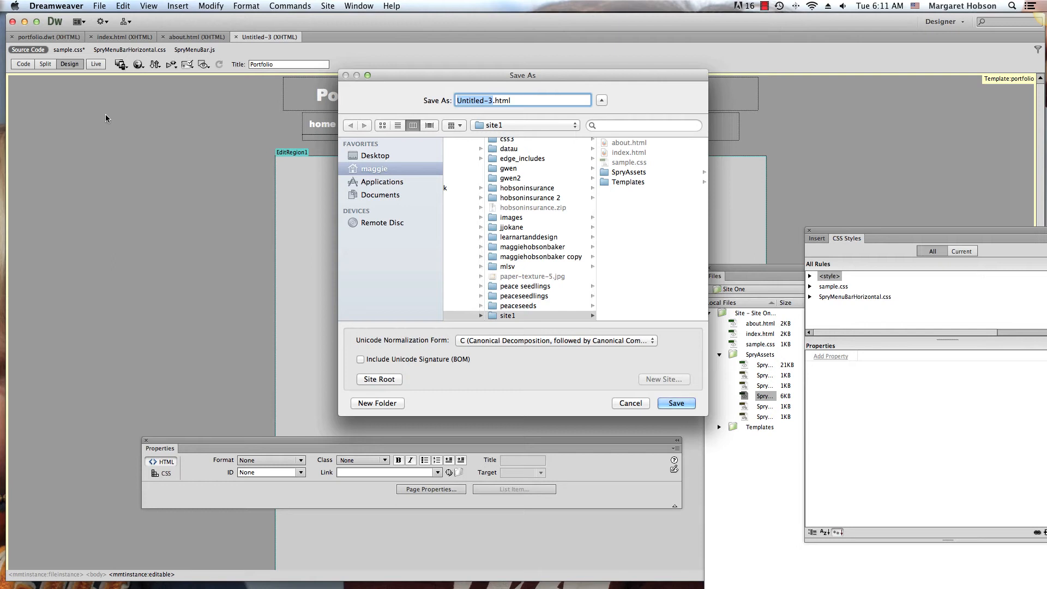
type("pr")
type("ortf")
type("olio")
left_click(672, 406)
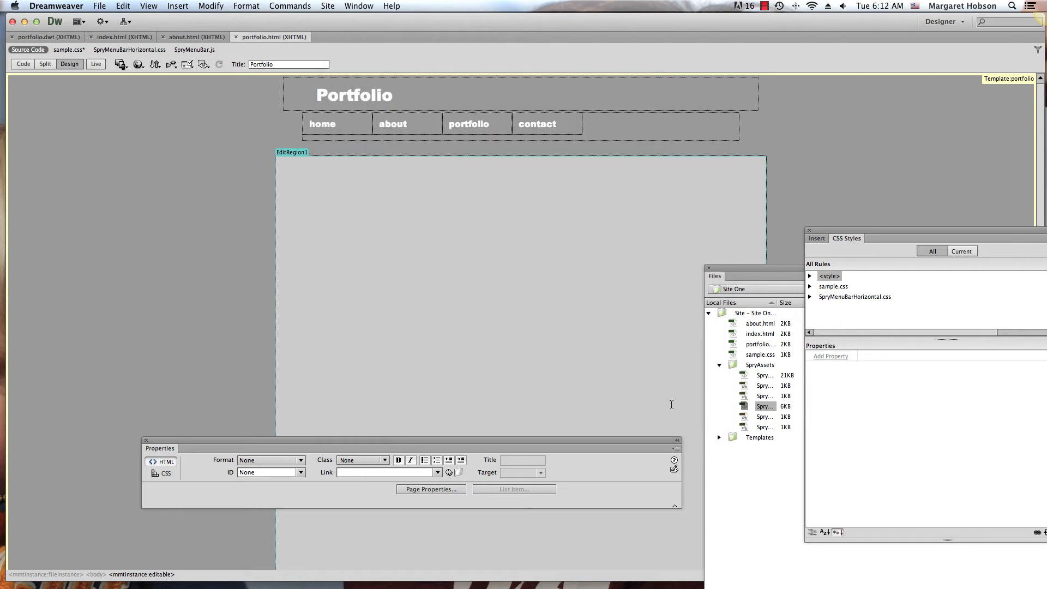
Step: Create a fourth page from the portfolio template of Site One
left_click(100, 6)
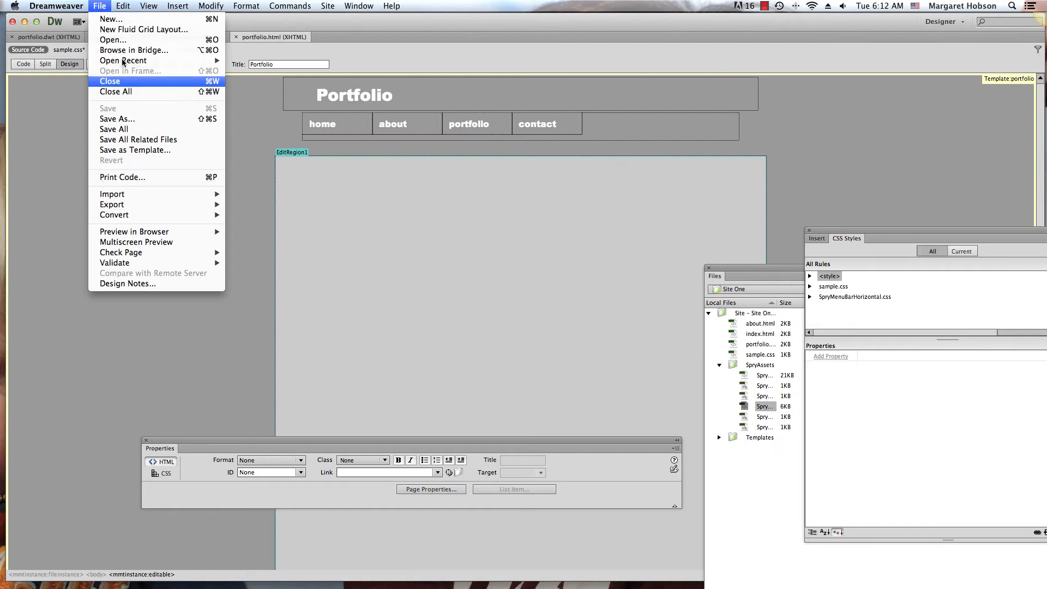
left_click(115, 19)
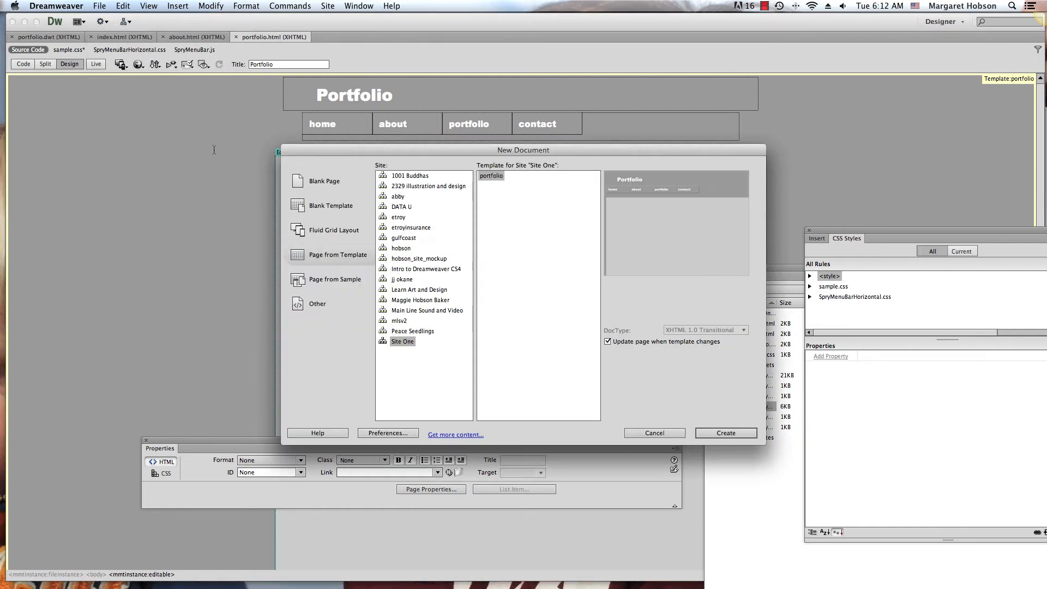
left_click(719, 432)
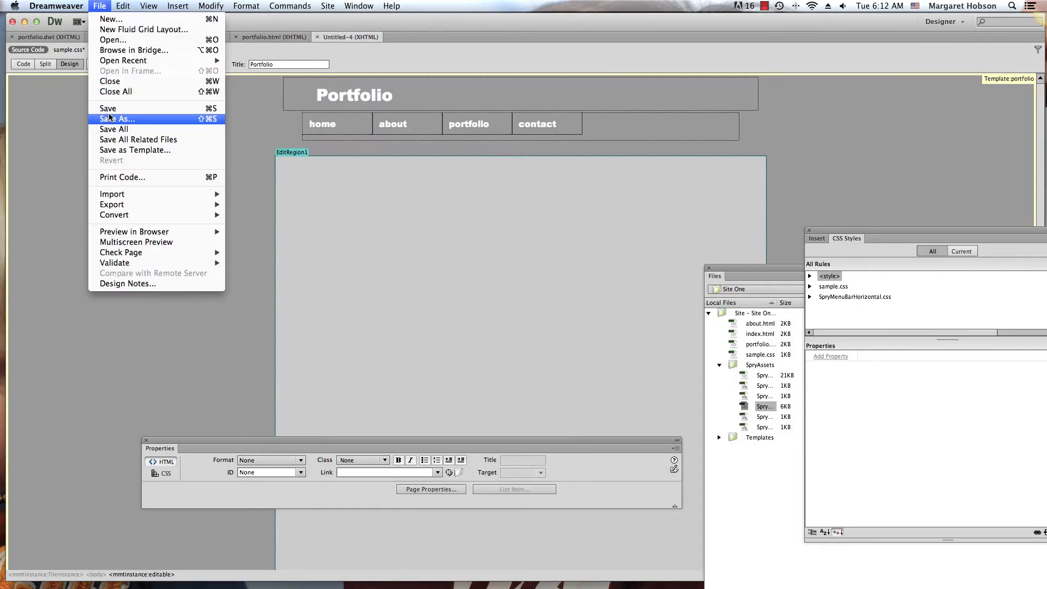
Step: Save the fourth template-based page as contact.html in the site1 folder
left_click(109, 117)
key("BackSpace")
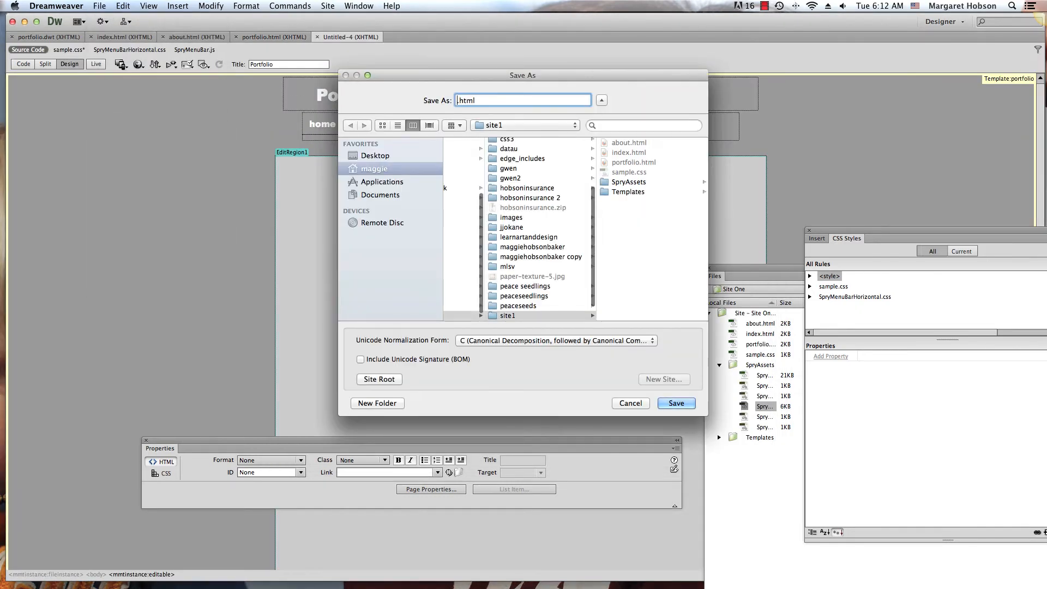
type("contact")
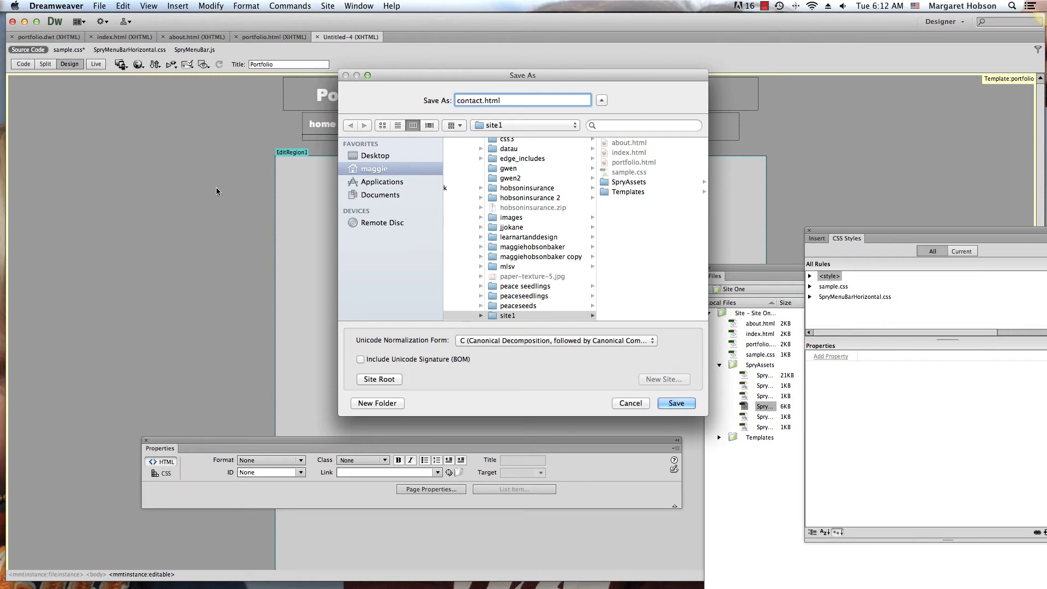
left_click(676, 403)
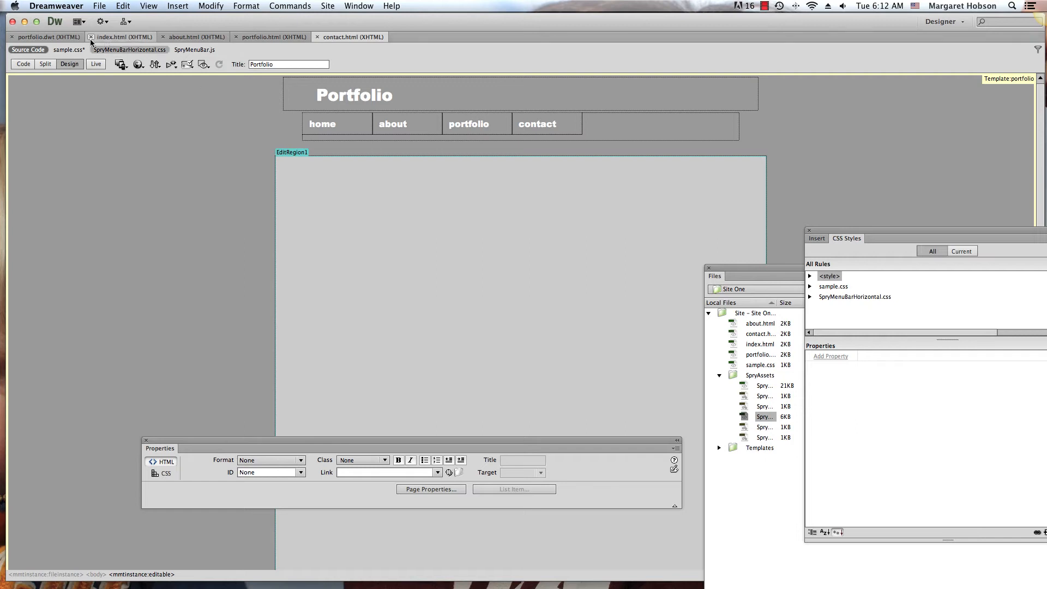
left_click(37, 38)
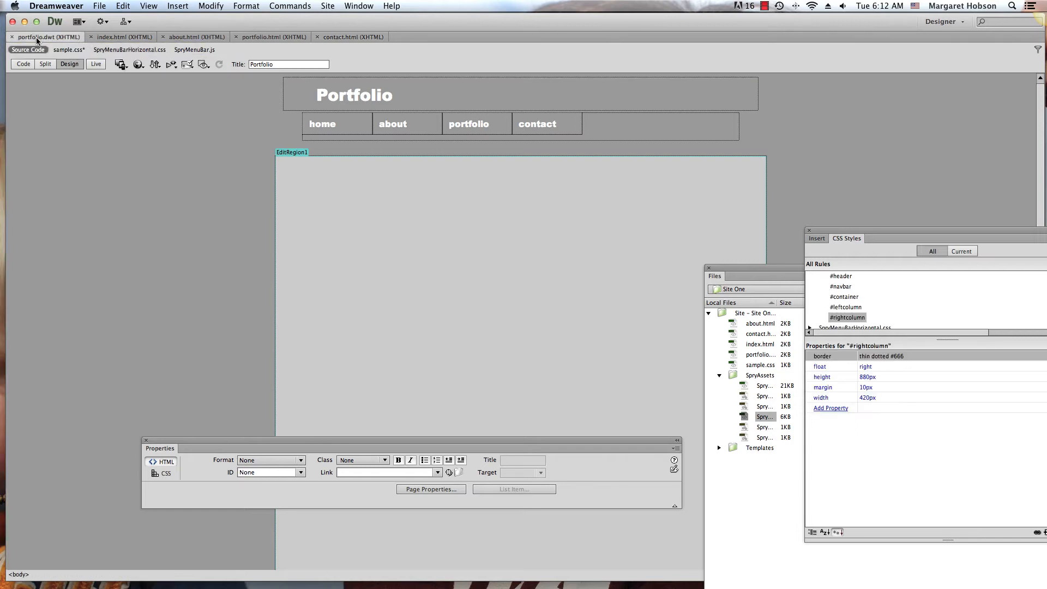
left_click(114, 38)
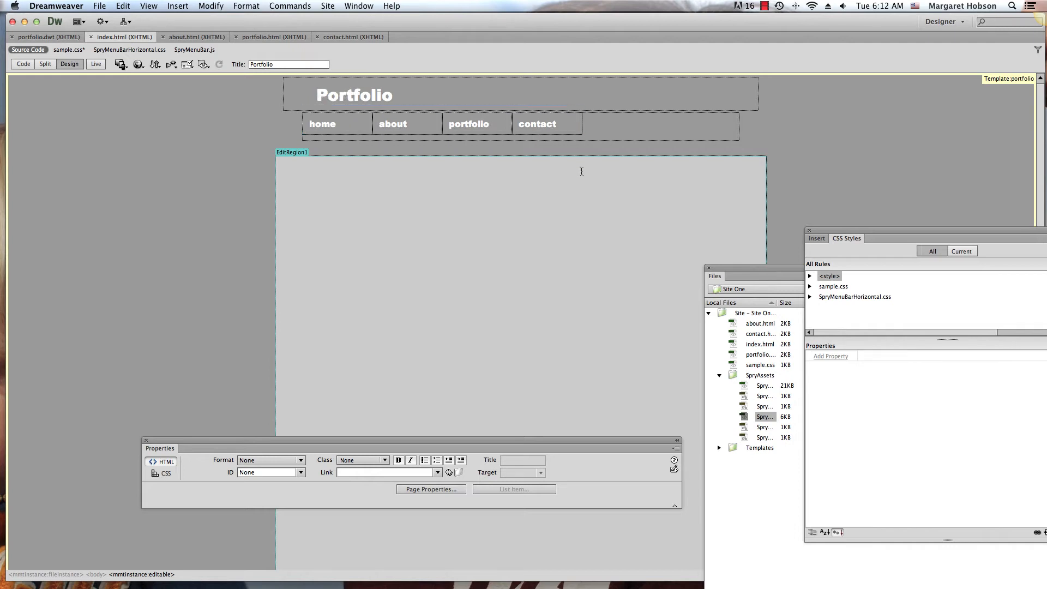
left_click(550, 159)
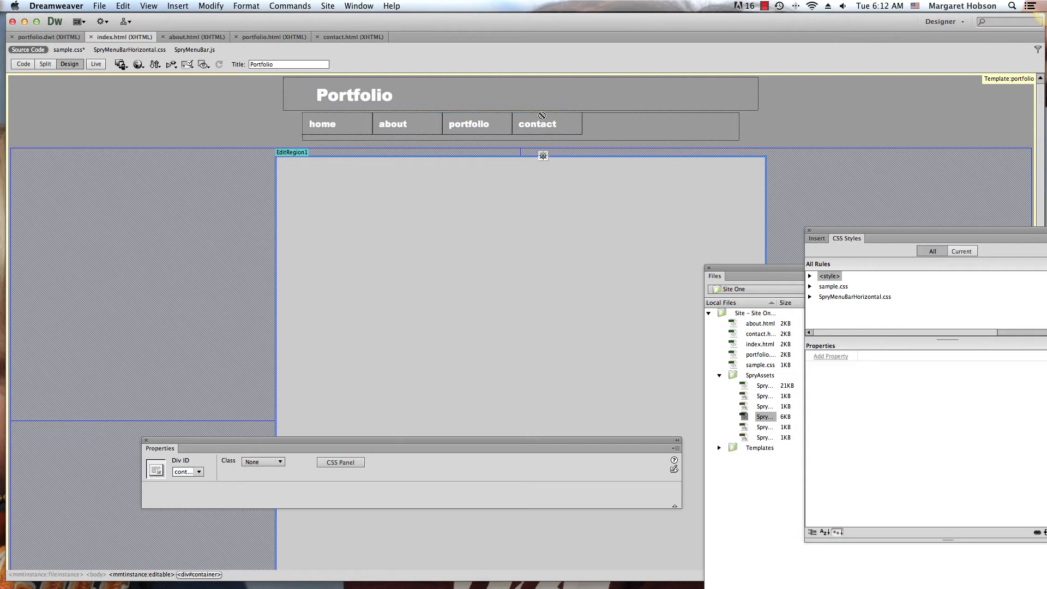
Step: In the portfolio.dwt template, link the Spry menu bar's home item to index.html in the site1 folder
left_click(41, 39)
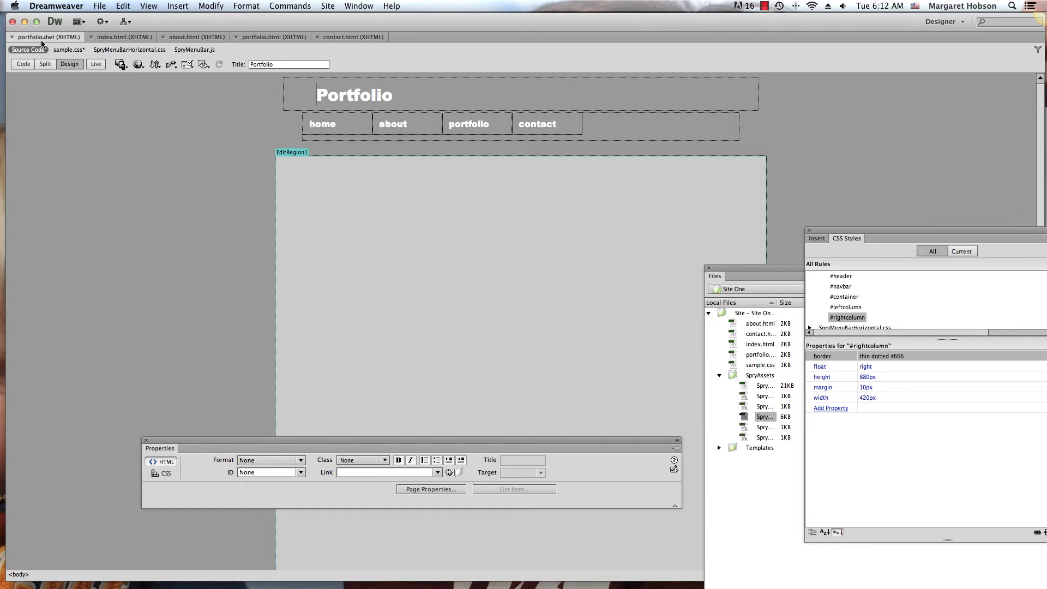
left_click(321, 109)
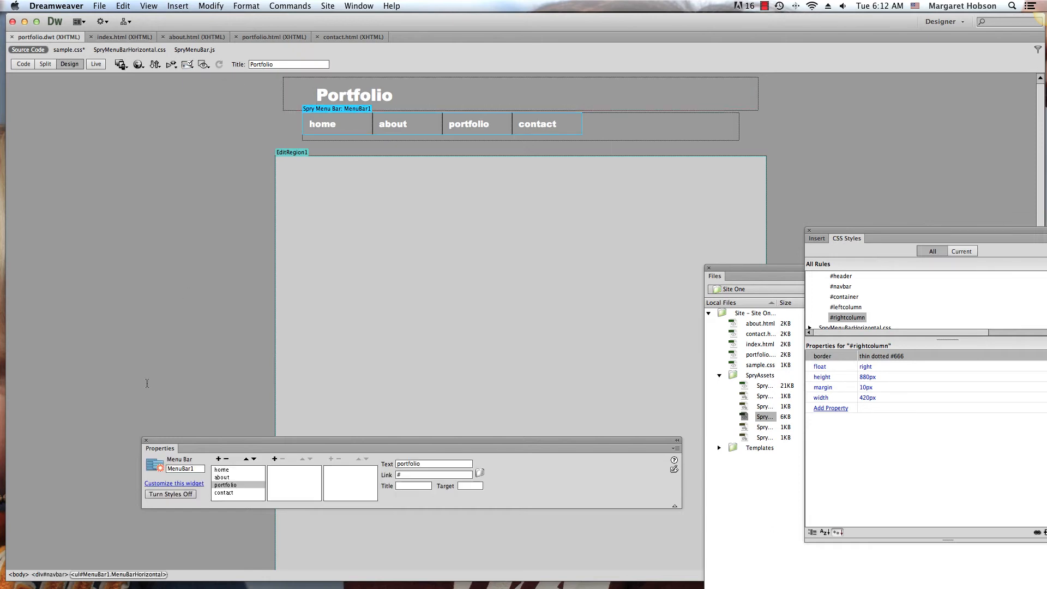
left_click(222, 470)
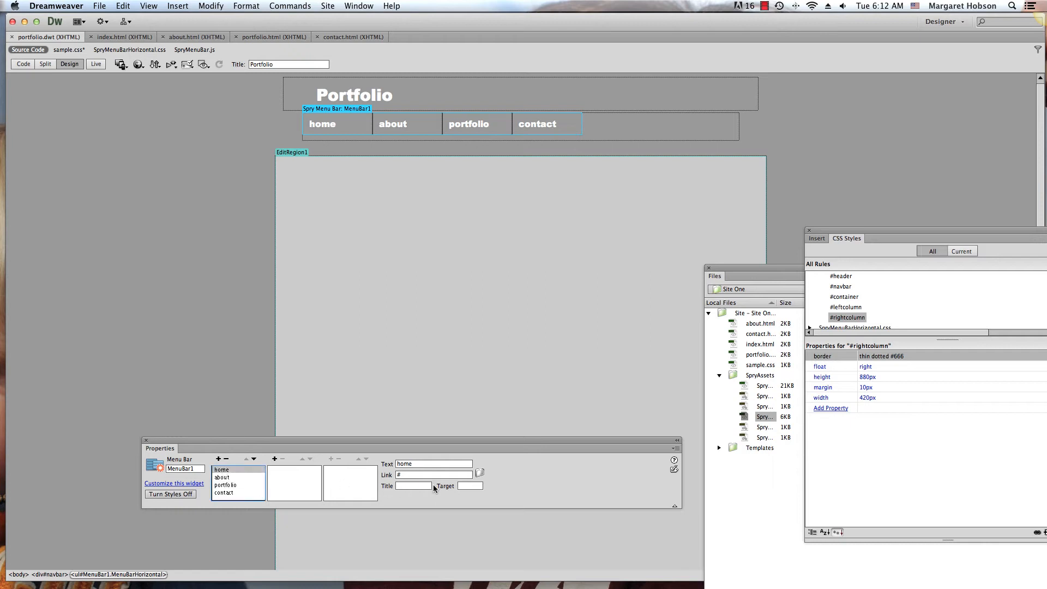
left_click(479, 474)
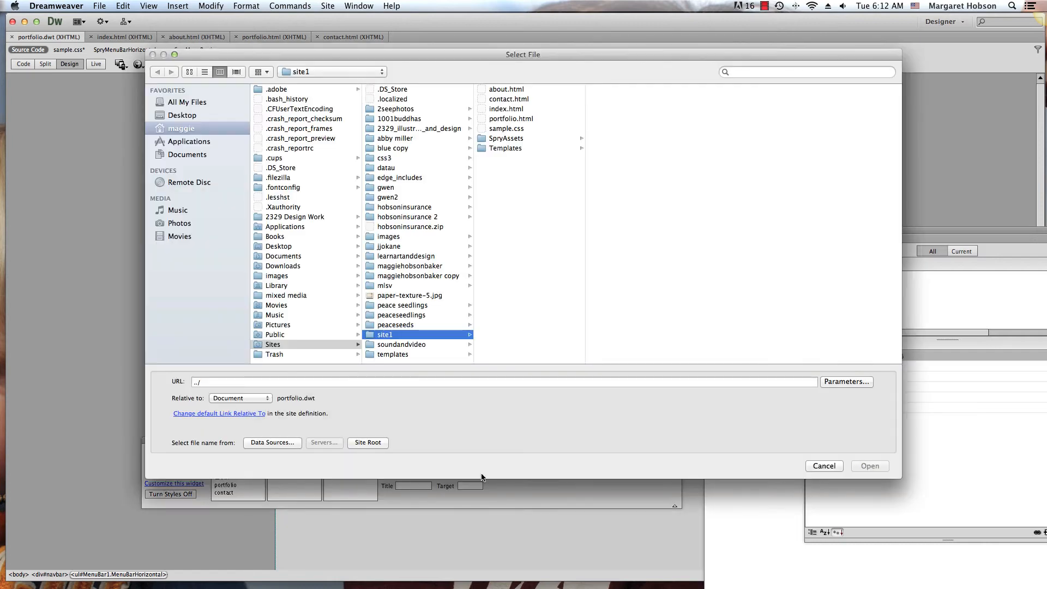
left_click(507, 109)
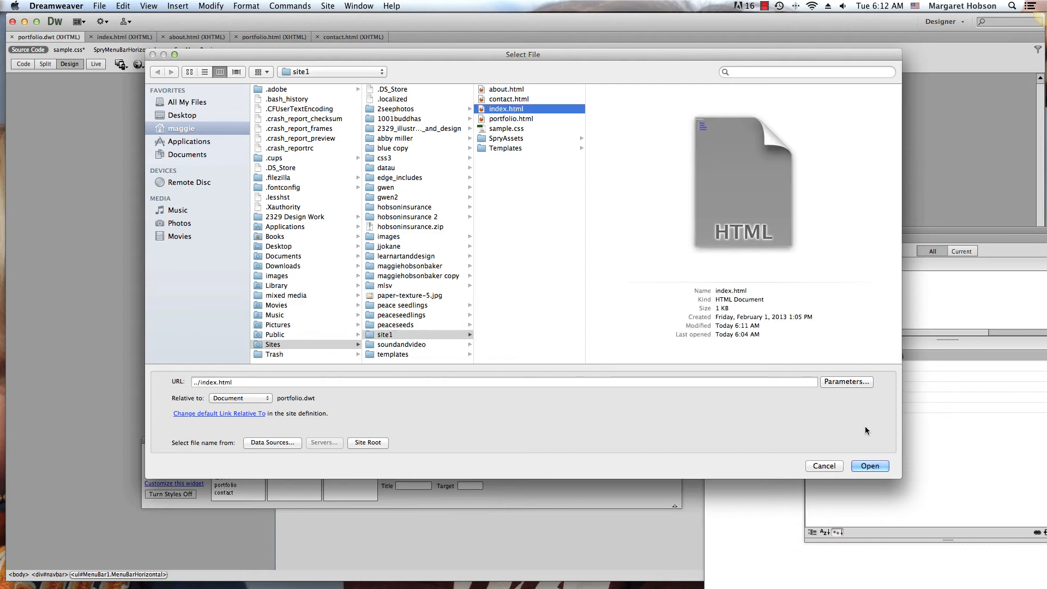
left_click(871, 465)
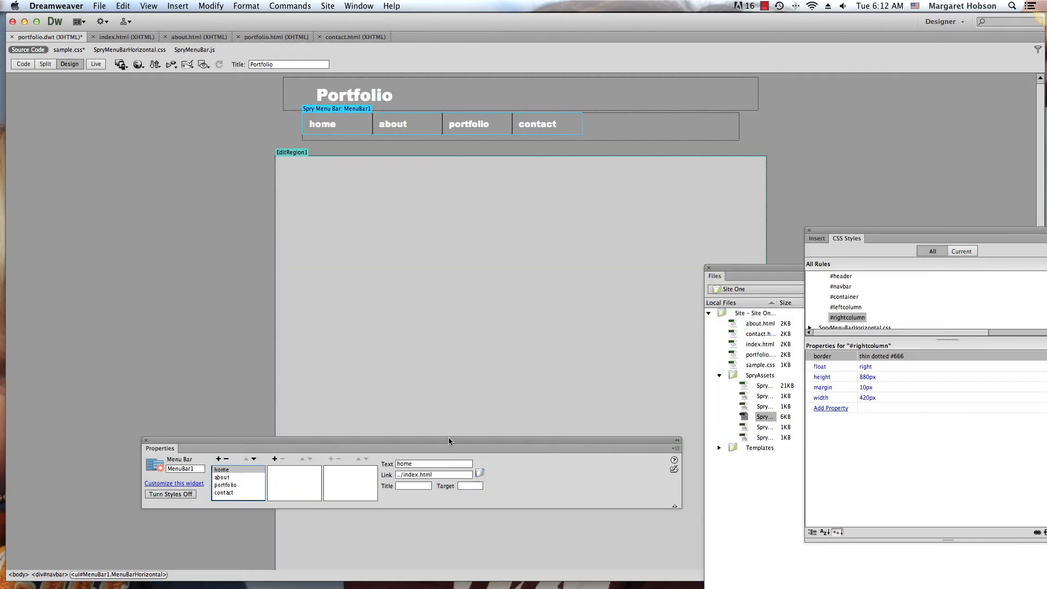
Step: Link the menu bar's about item to about.html in the site1 folder
left_click(220, 477)
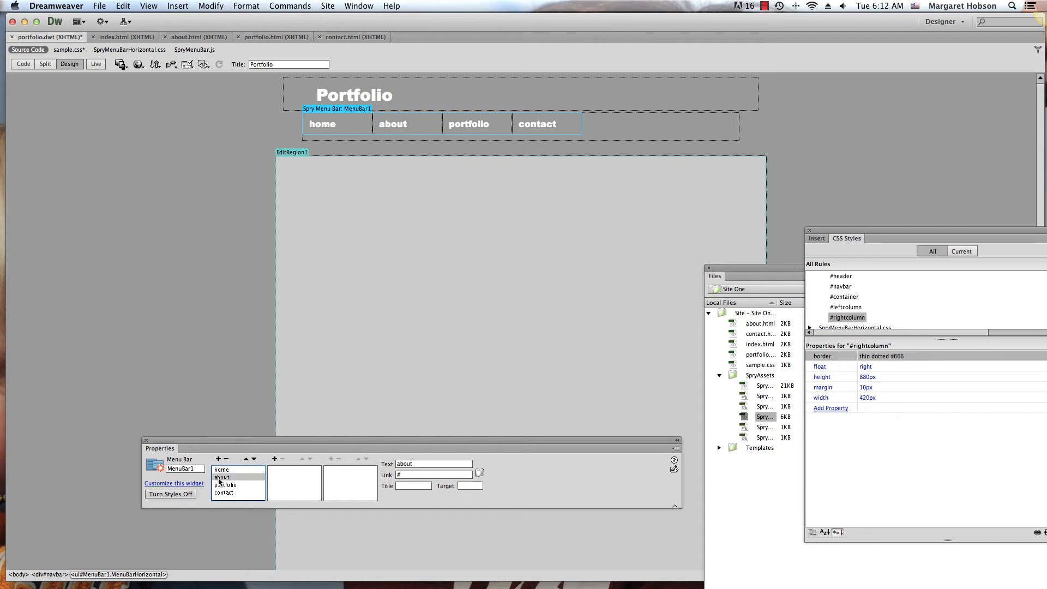
left_click(479, 474)
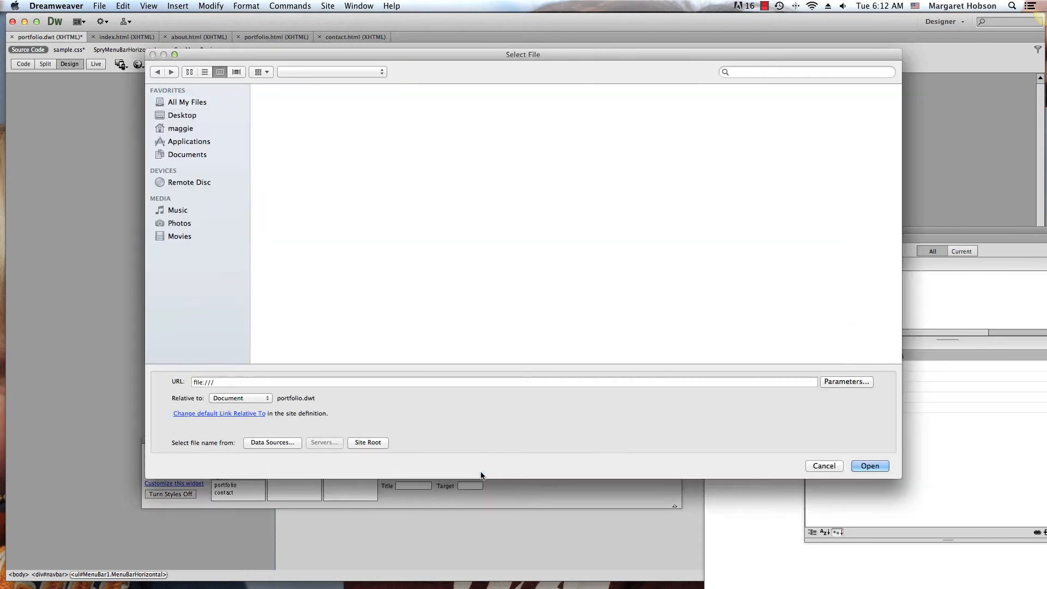
left_click(504, 91)
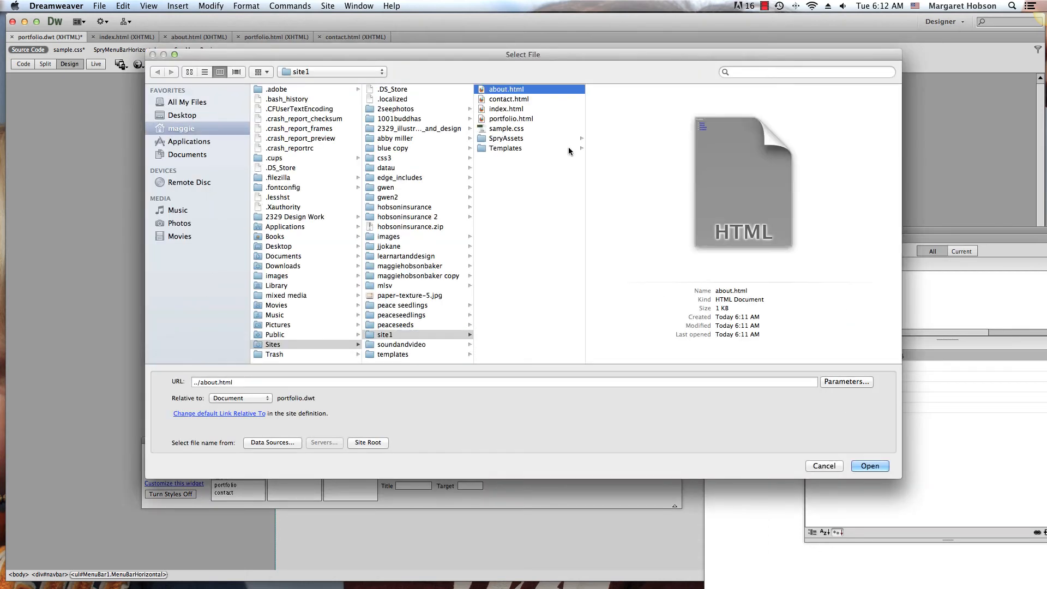
left_click(869, 466)
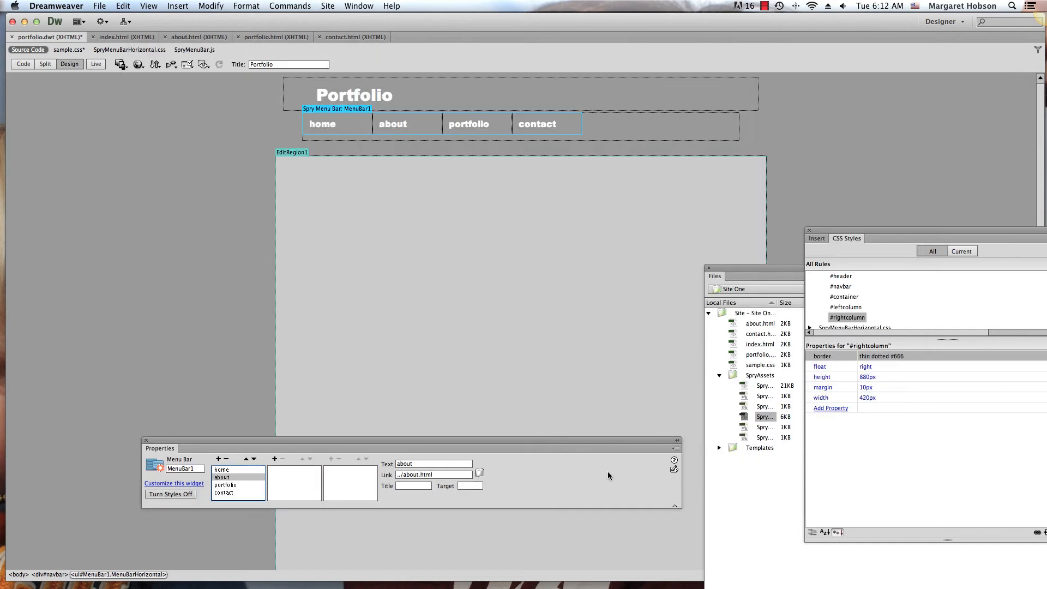
Step: Link the menu bar's portfolio item to portfolio.html in the site1 folder
left_click(223, 485)
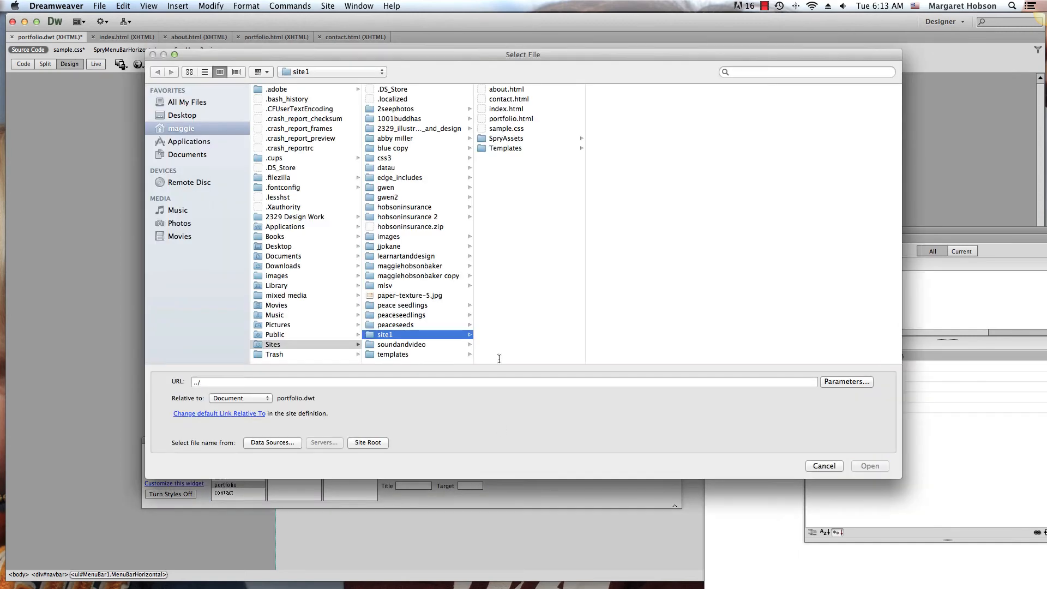
left_click(510, 119)
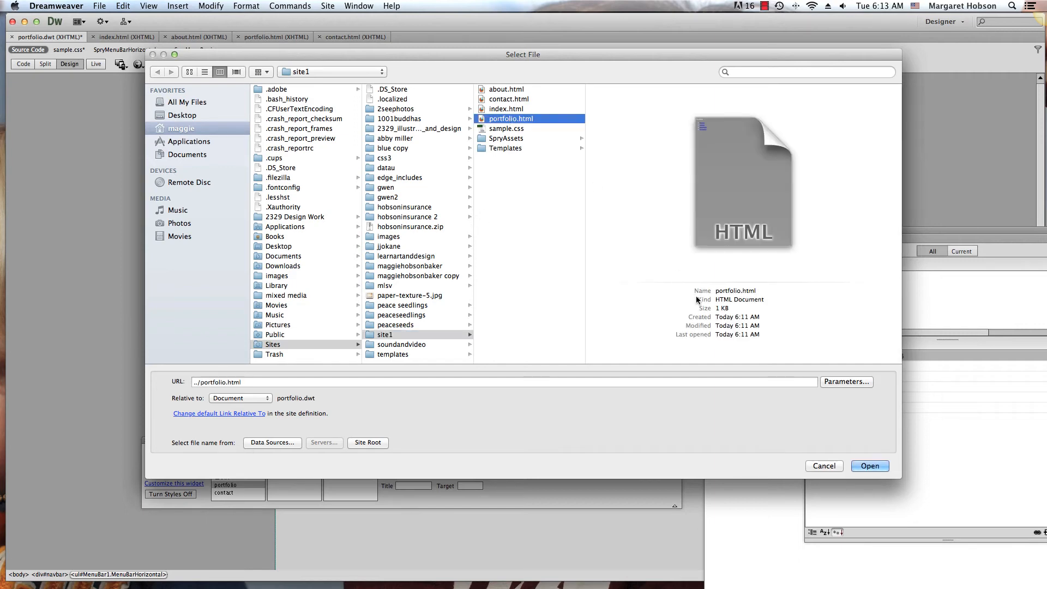
left_click(869, 466)
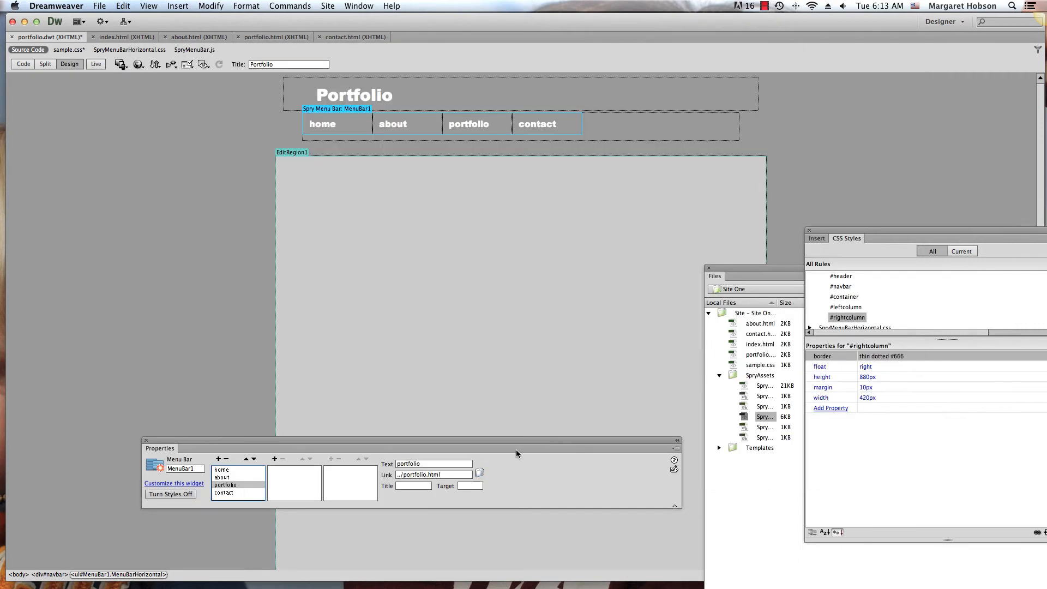
Step: Link the menu bar's contact item to contact.html in the site1 folder
left_click(225, 494)
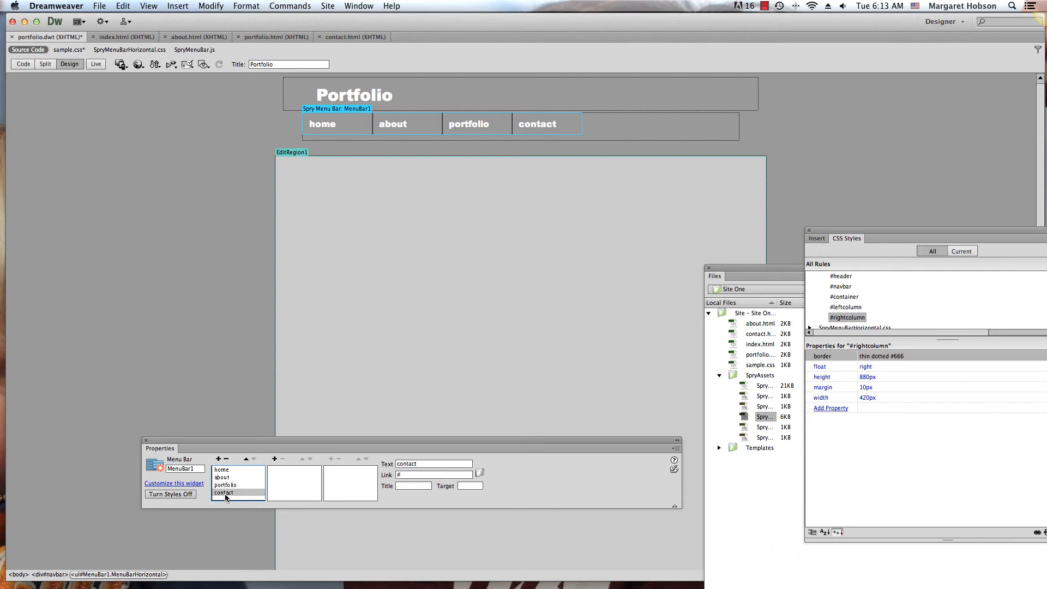
left_click(479, 473)
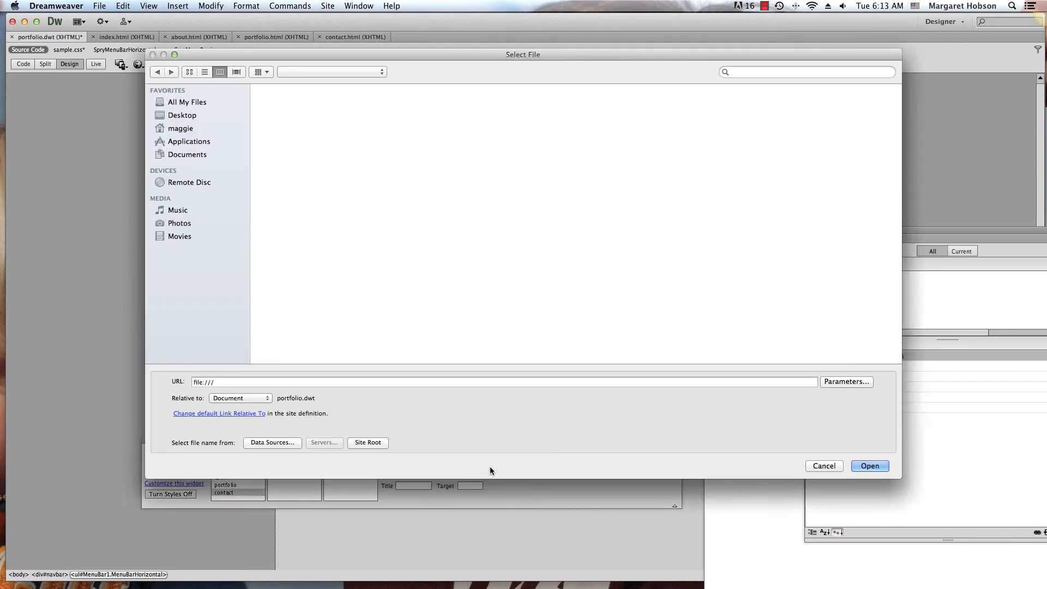
left_click(504, 98)
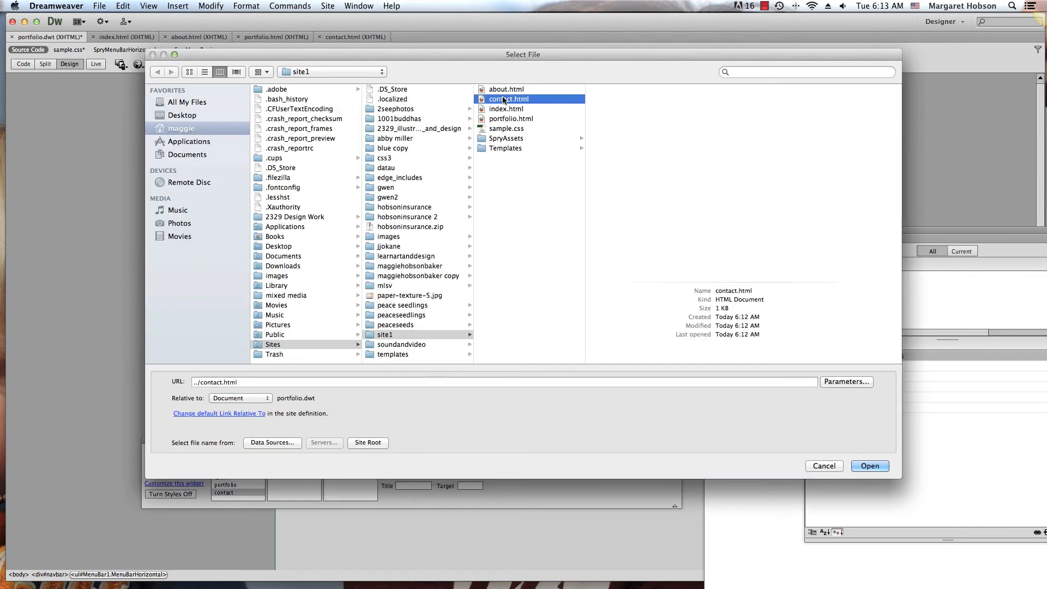
left_click(870, 465)
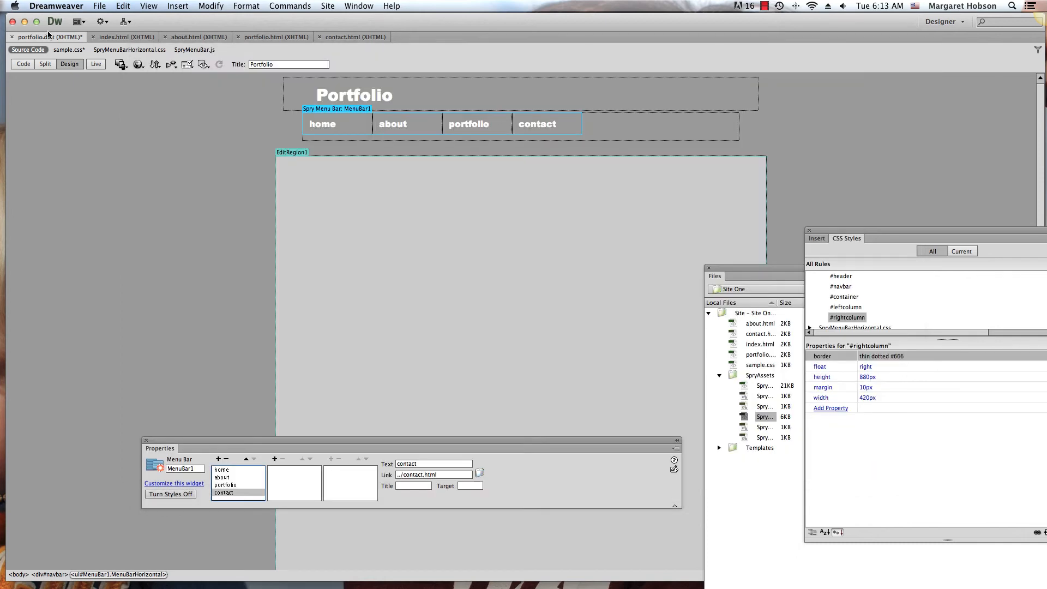
Step: Save all open files and update every page based on the portfolio template with the new menu links
left_click(98, 6)
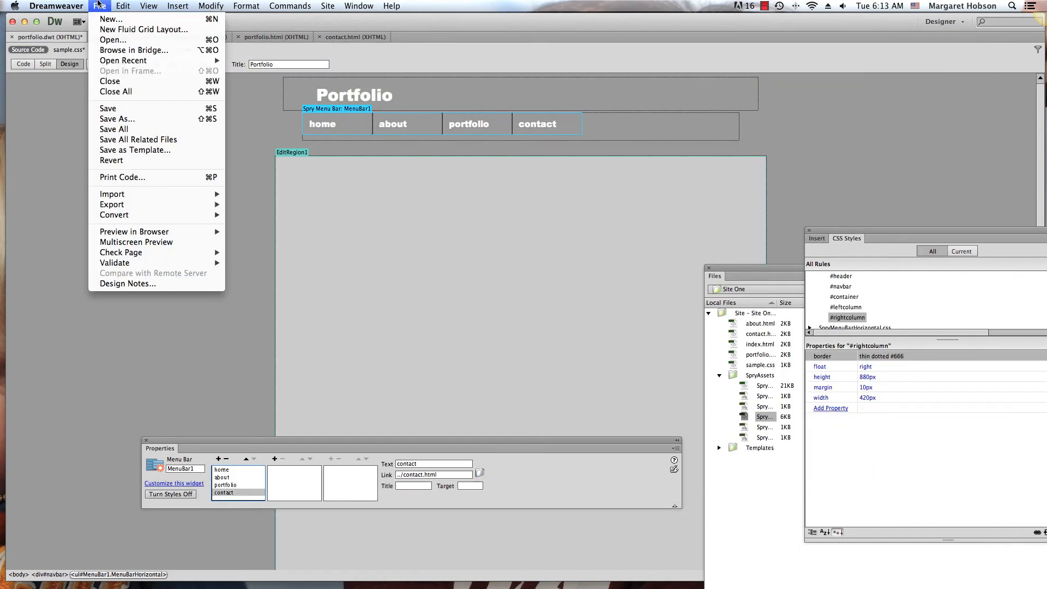
left_click(101, 130)
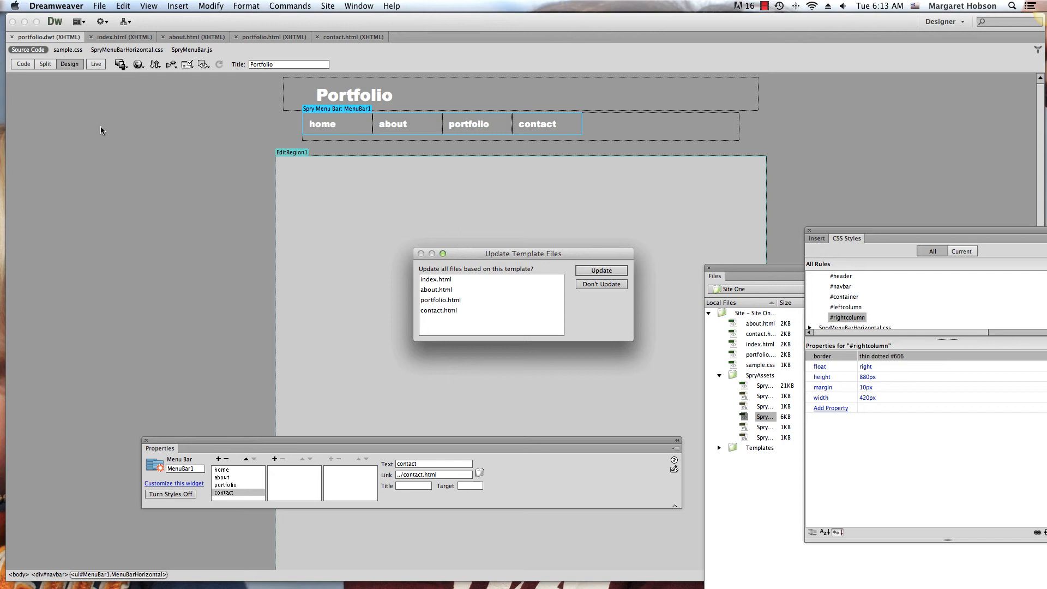
left_click(592, 271)
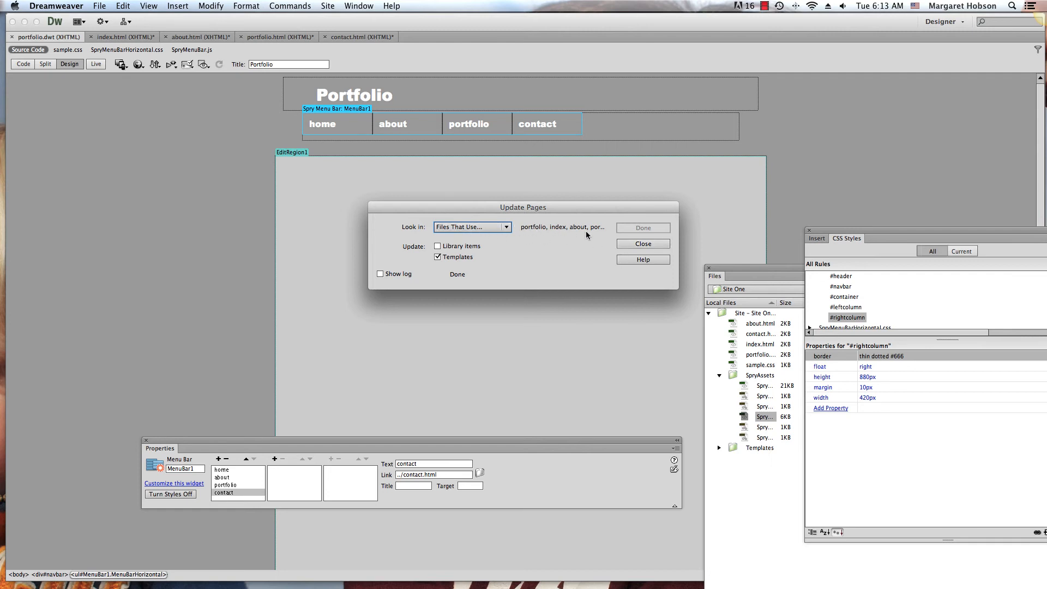
left_click(627, 244)
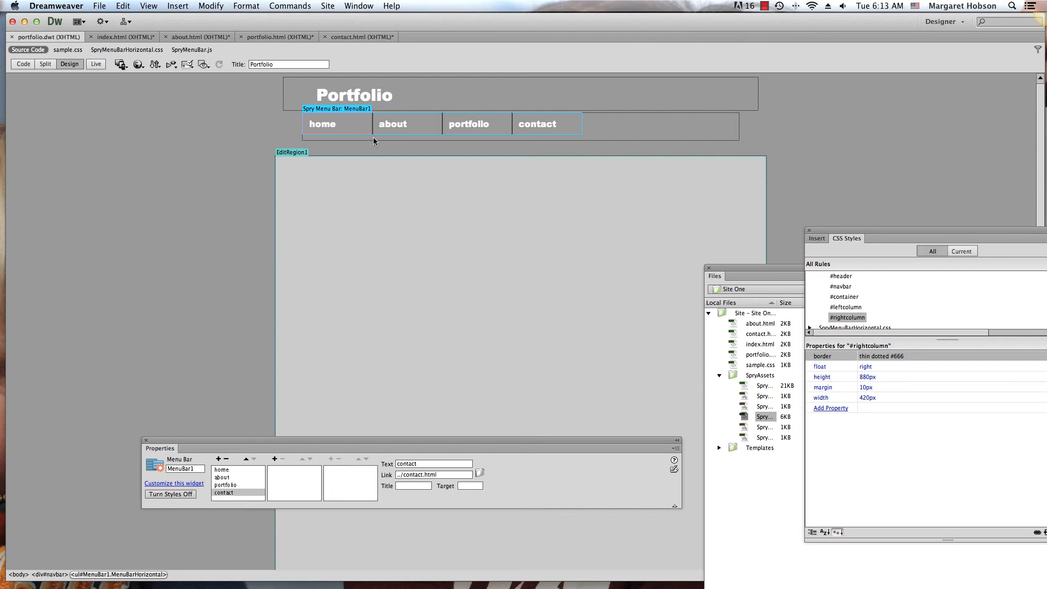
Step: Preview index.html in Firefox, saving the page's changes first
left_click(138, 64)
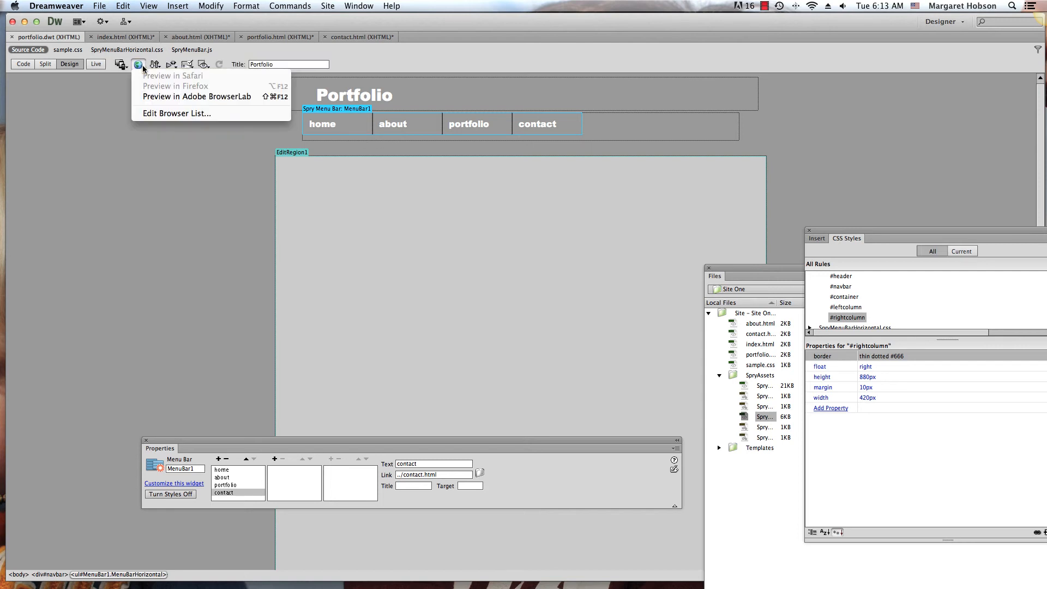
left_click(295, 228)
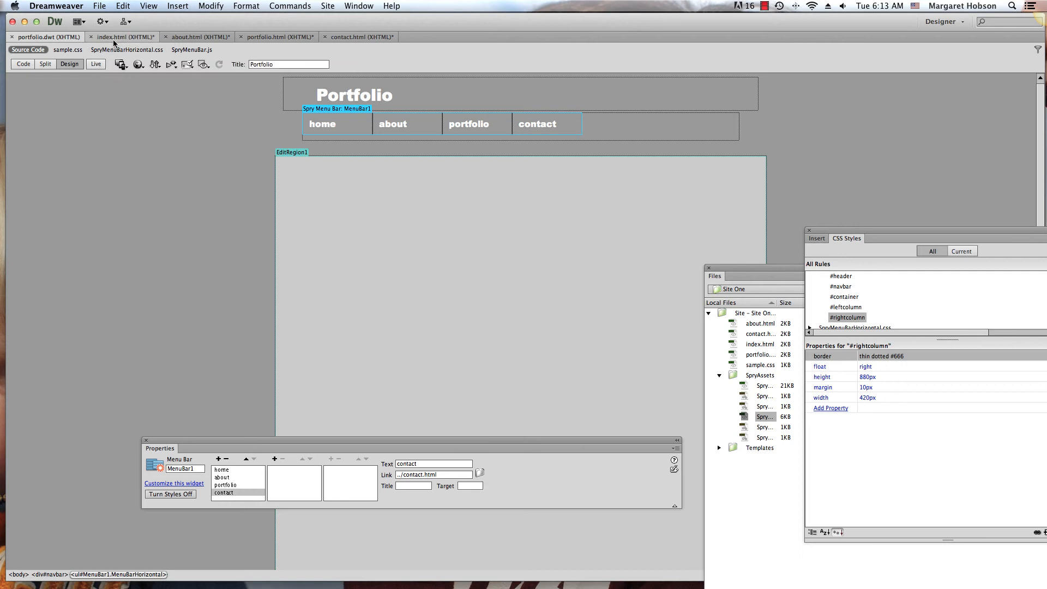
left_click(114, 42)
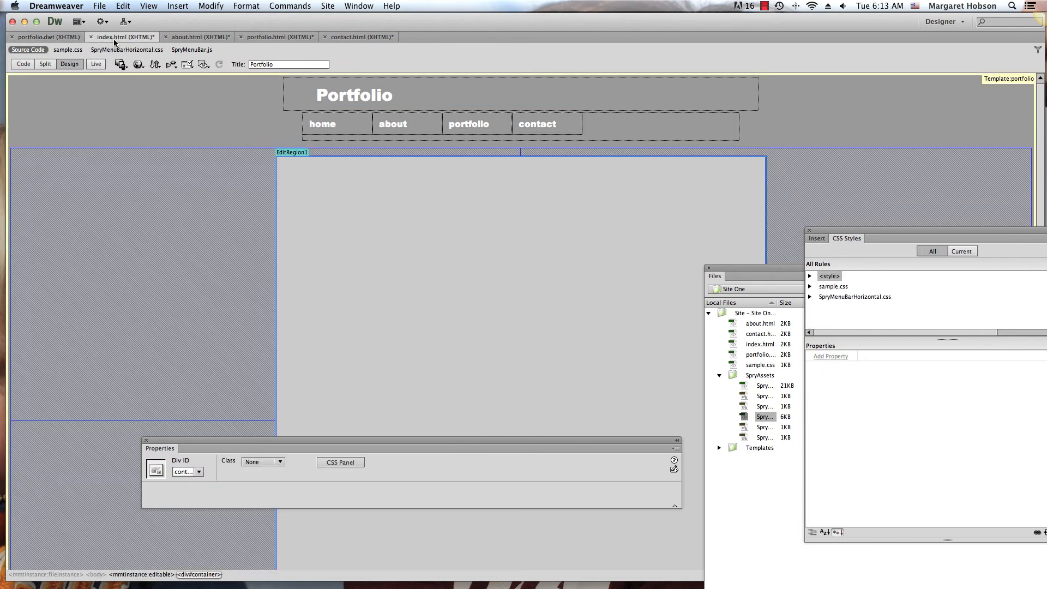
left_click(140, 65)
left_click(155, 85)
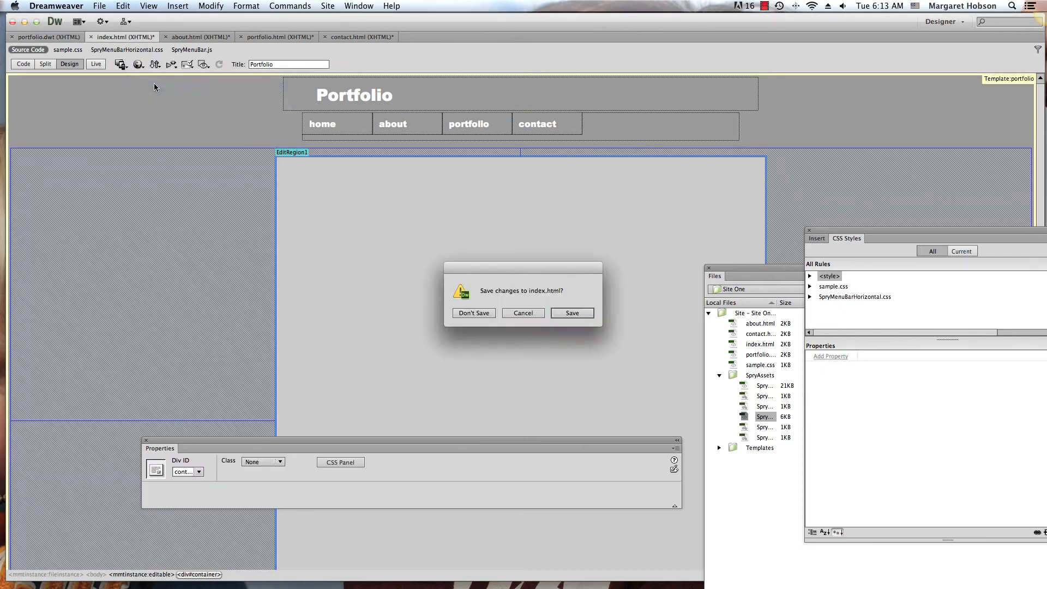
left_click(575, 312)
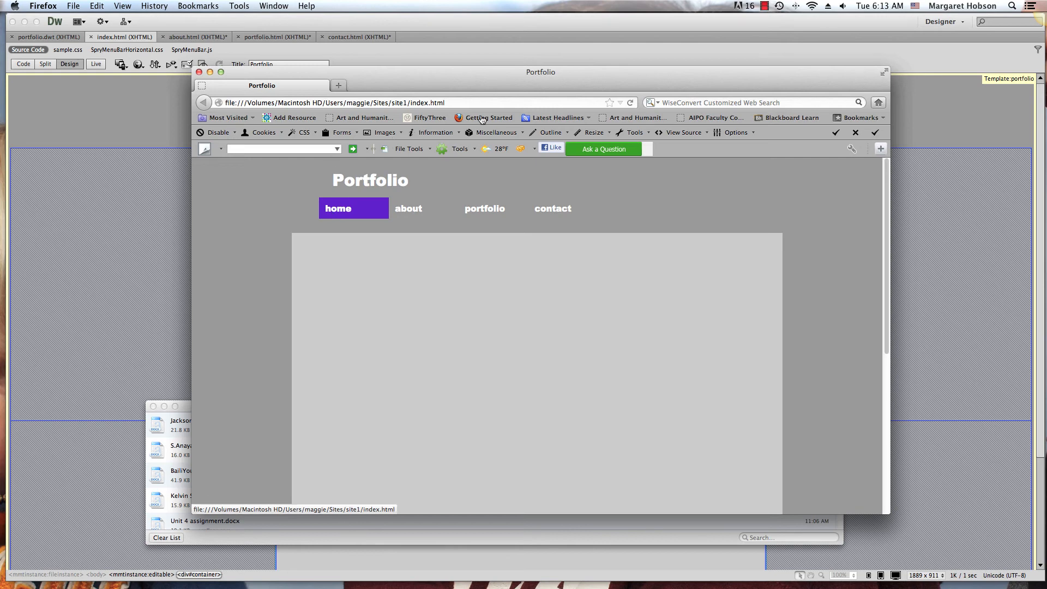
Step: Test the about, portfolio and contact menu links in the Firefox preview and close the preview window
left_click(403, 212)
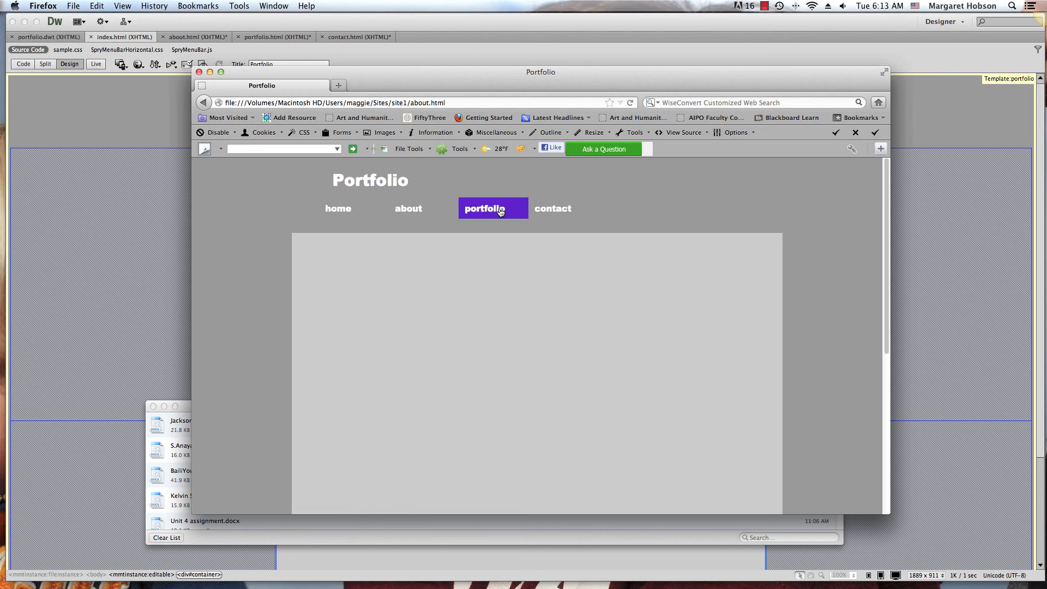
left_click(482, 208)
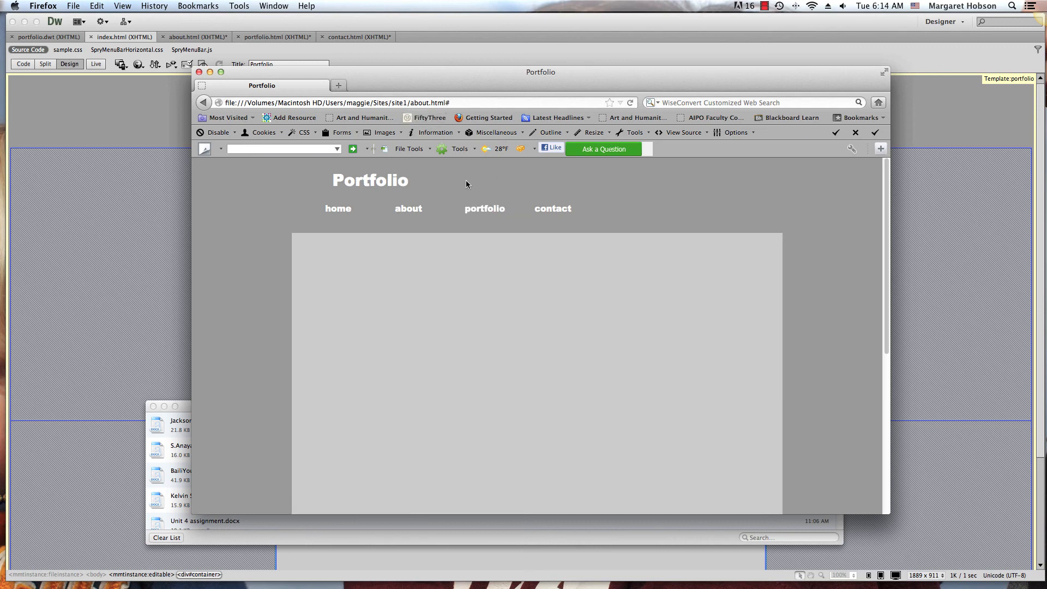
left_click(477, 217)
left_click(483, 216)
left_click(560, 212)
left_click(629, 103)
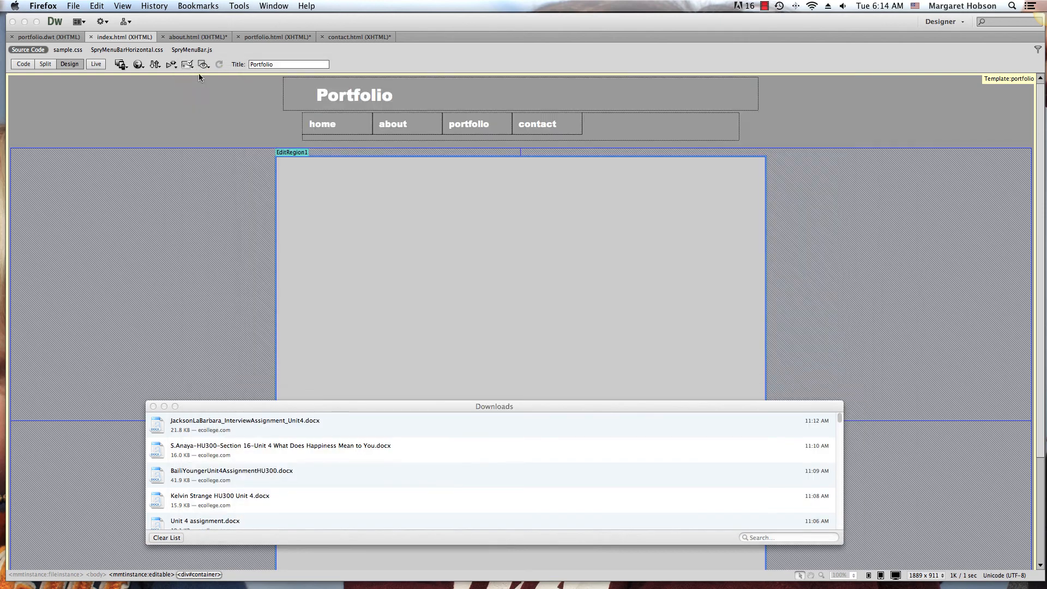
left_click(199, 72)
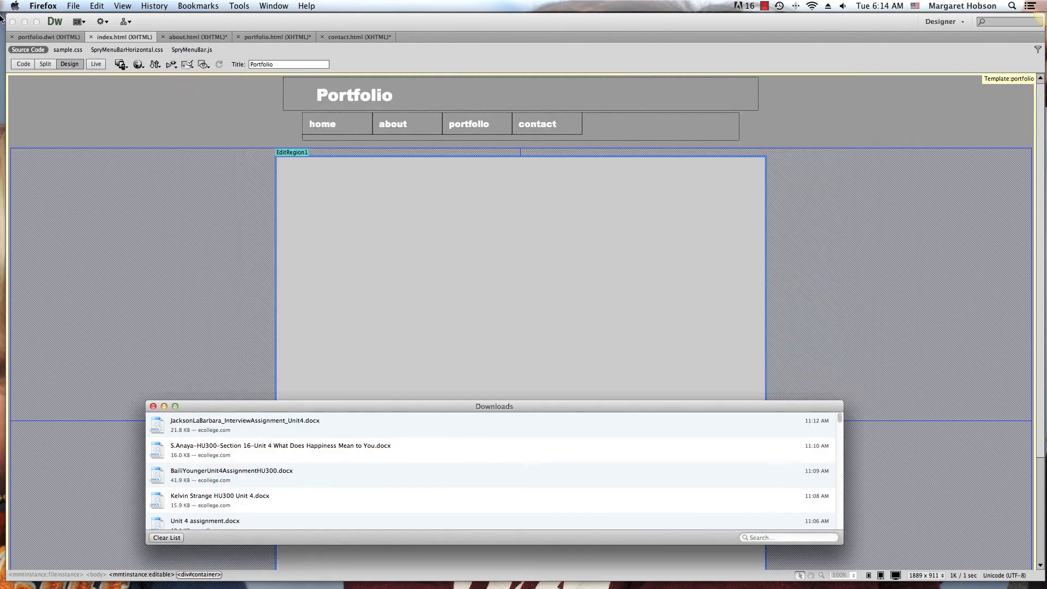
Step: Relink the portfolio item of the template's menu bar to portfolio.html in the site1 folder
left_click(37, 40)
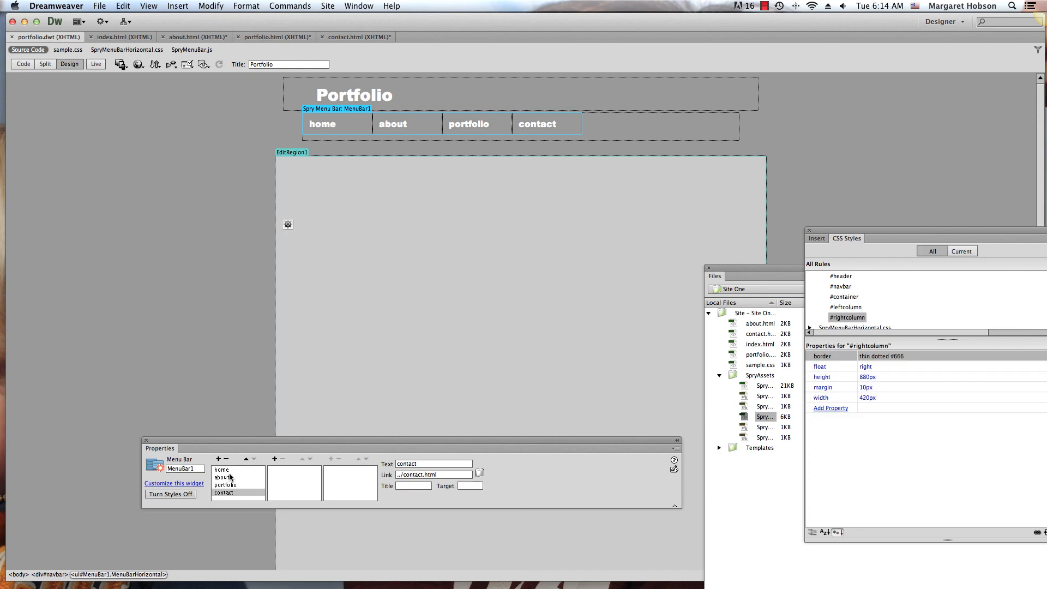
left_click(231, 486)
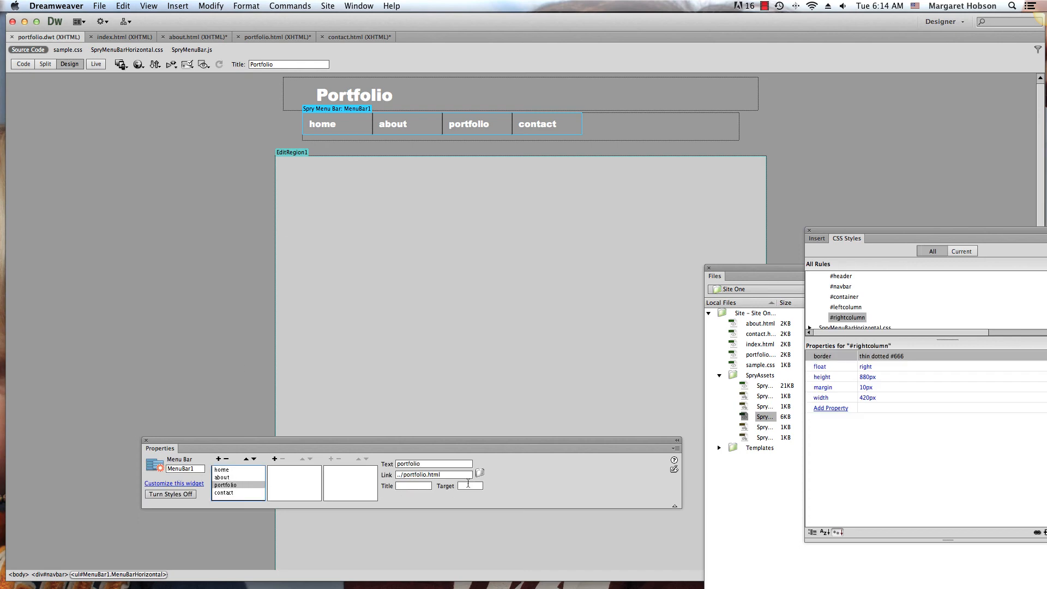
left_click(479, 473)
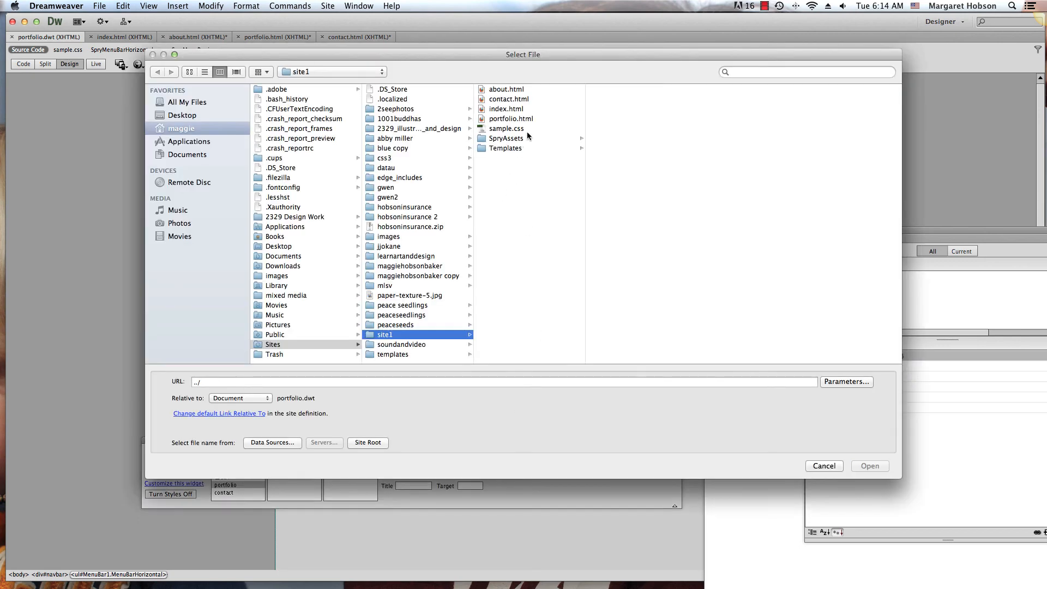
left_click(515, 118)
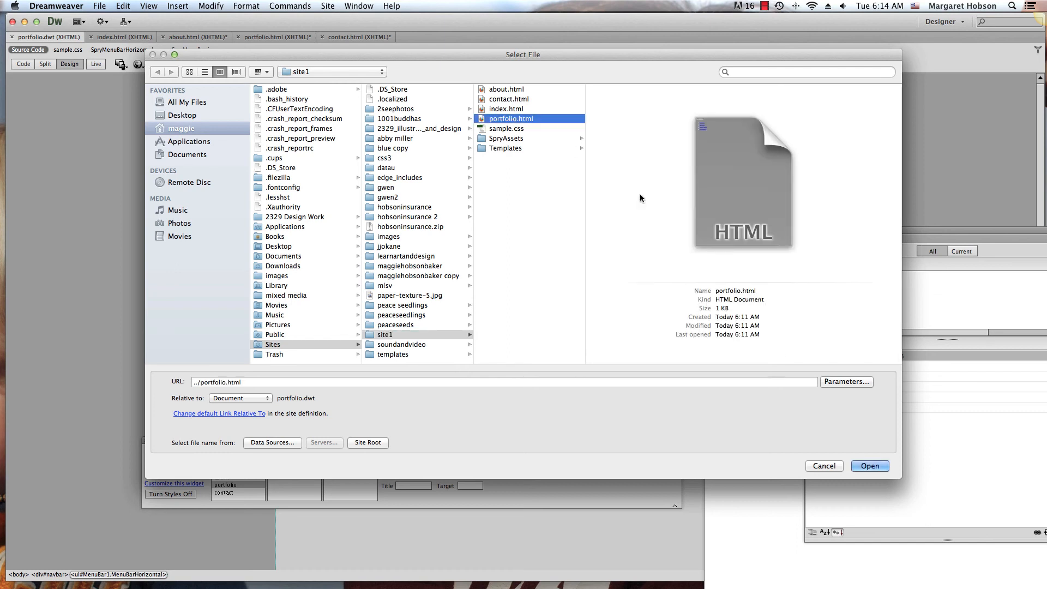
left_click(865, 466)
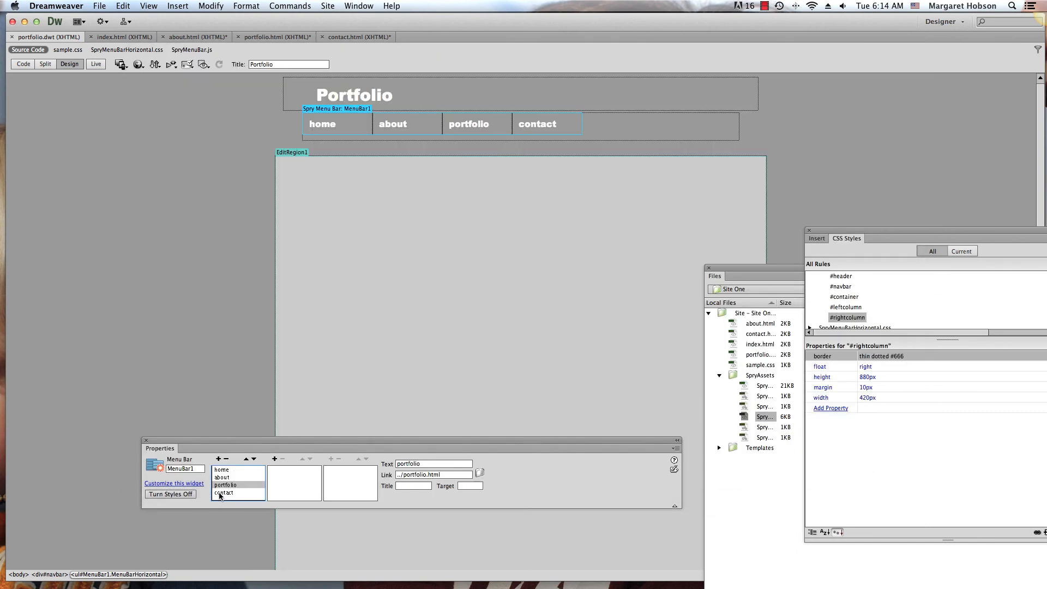
Step: Relink the contact item of the template's menu bar to contact.html in the site1 folder
left_click(220, 493)
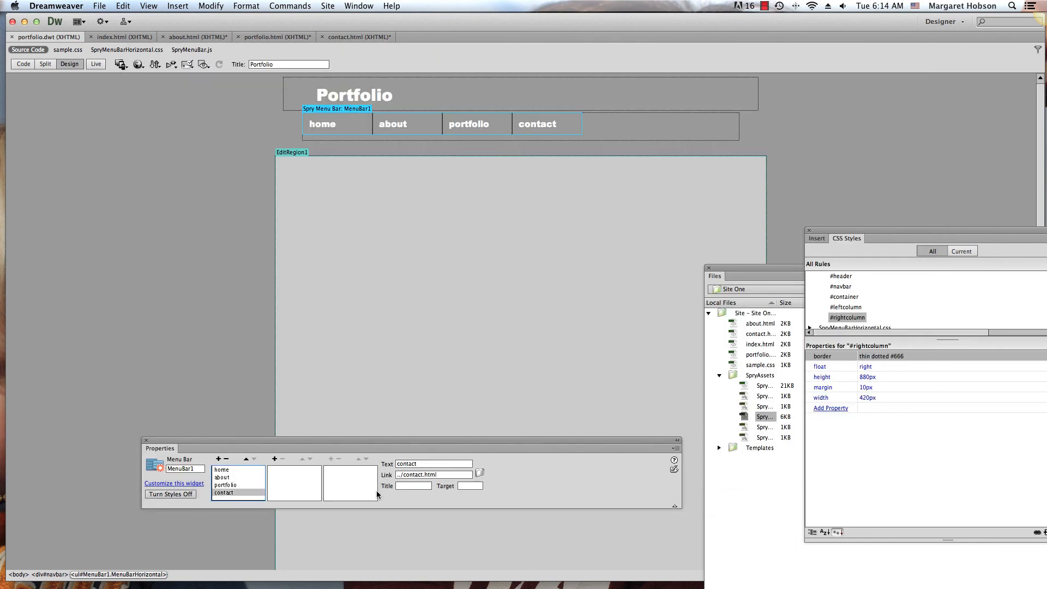
left_click(480, 473)
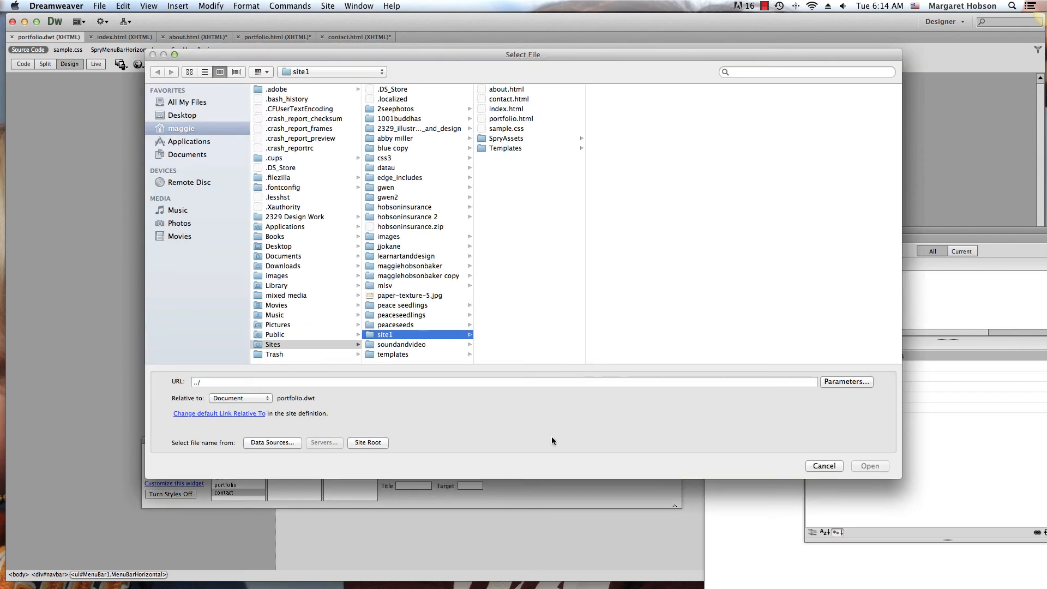
left_click(515, 100)
left_click(869, 467)
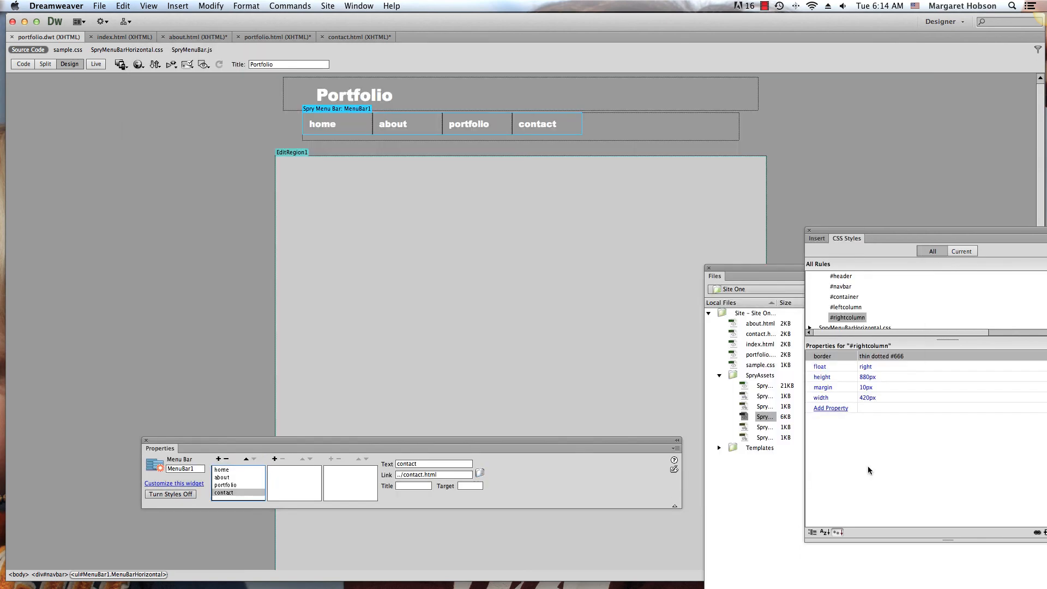
Step: Save all open files and move the Files panel higher to show the whole site listing
left_click(100, 6)
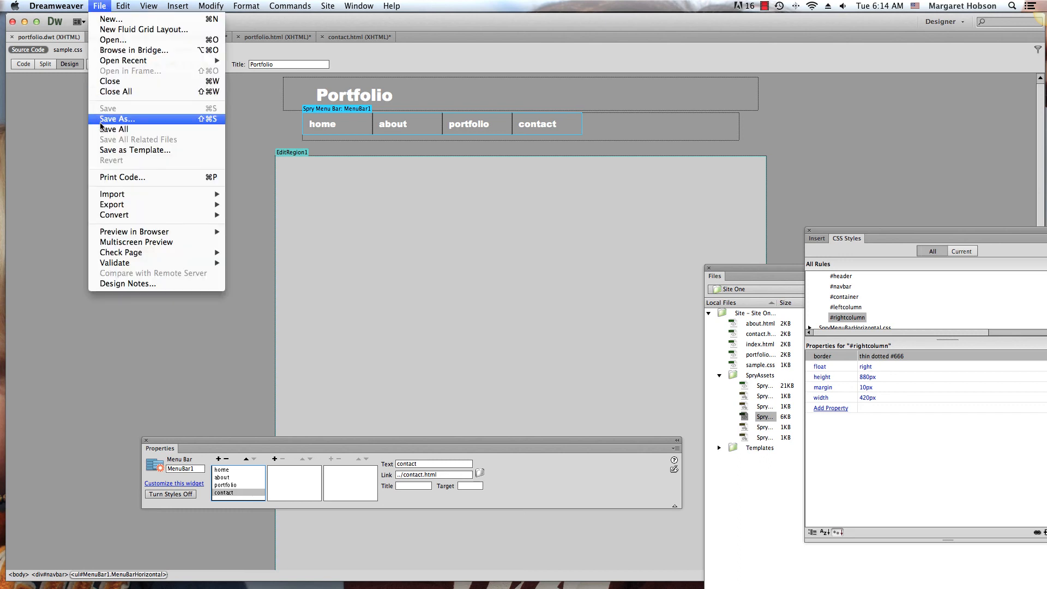
left_click(102, 129)
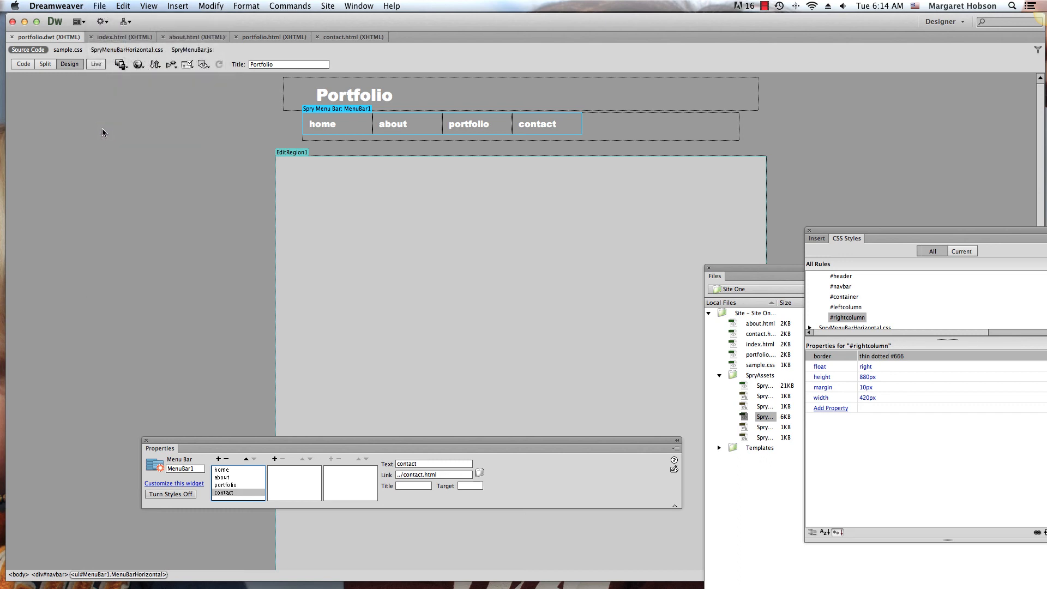
left_click_drag(758, 271, 738, 143)
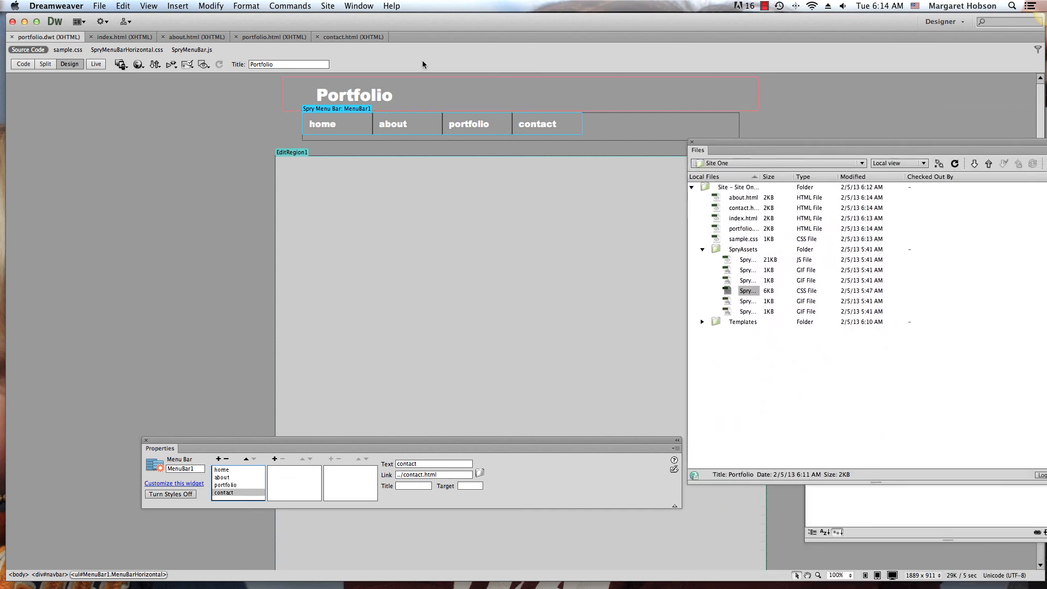
Step: Look through the open portfolio.html, contact.html and about.html pages based on the template
left_click(248, 39)
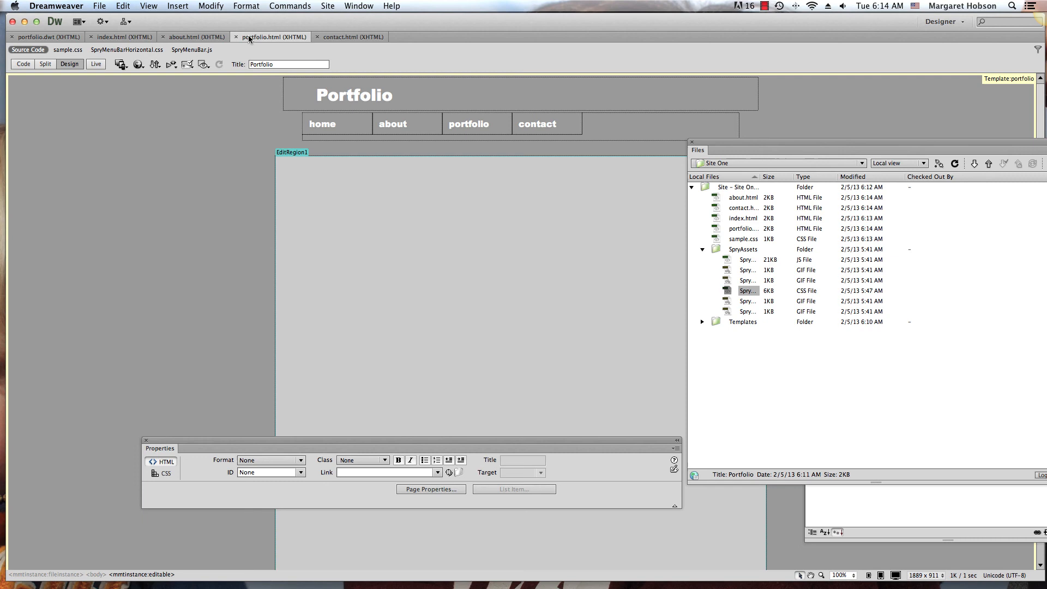
left_click(294, 154)
left_click(343, 37)
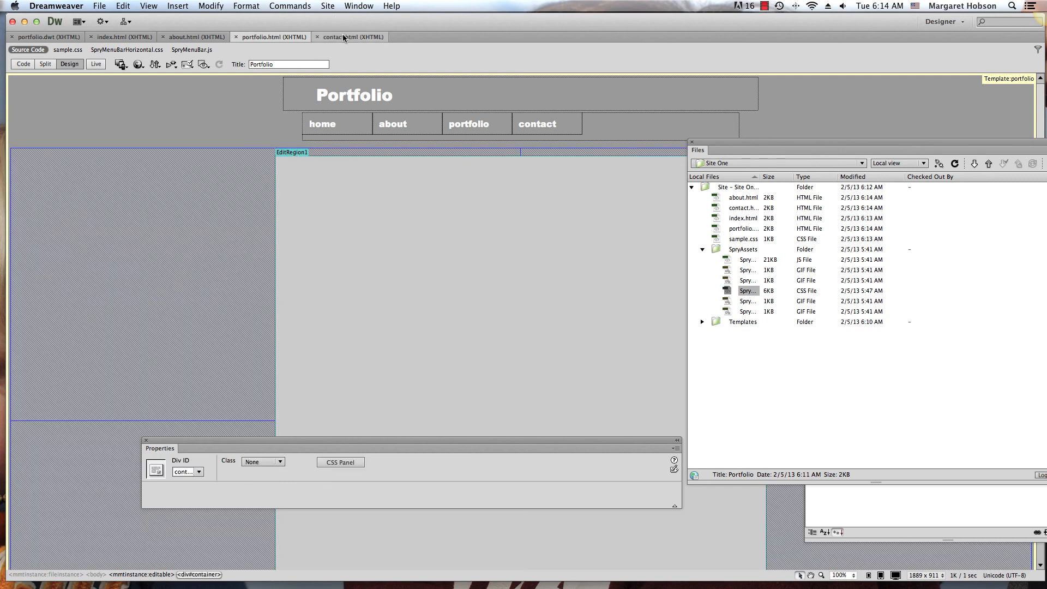
left_click(189, 37)
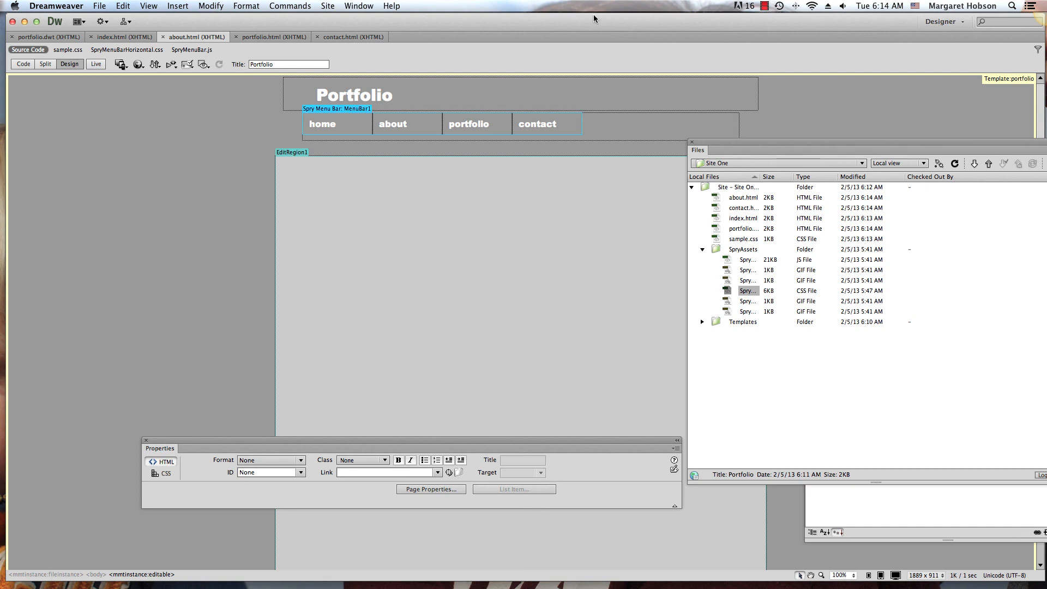
left_click(764, 6)
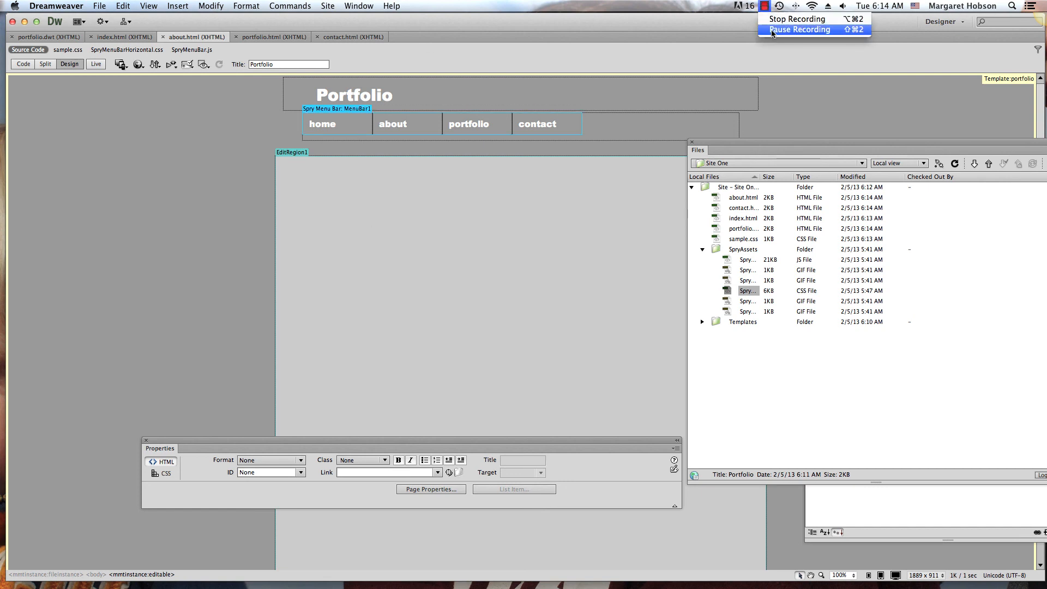
left_click(785, 30)
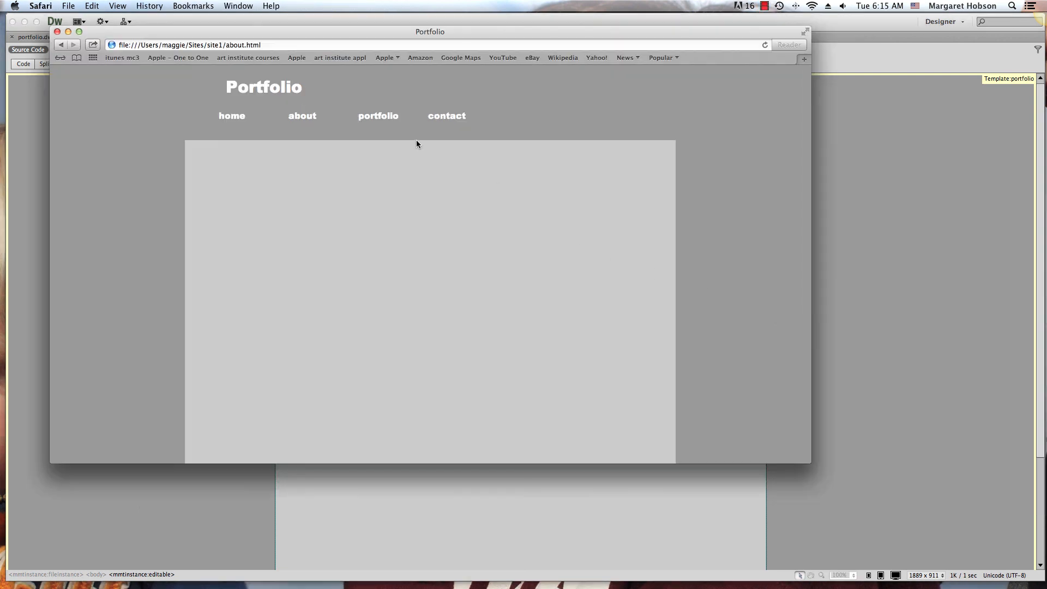
Step: Test the menu bar's home, about, portfolio and contact links across the site's pages in Safari
left_click(379, 116)
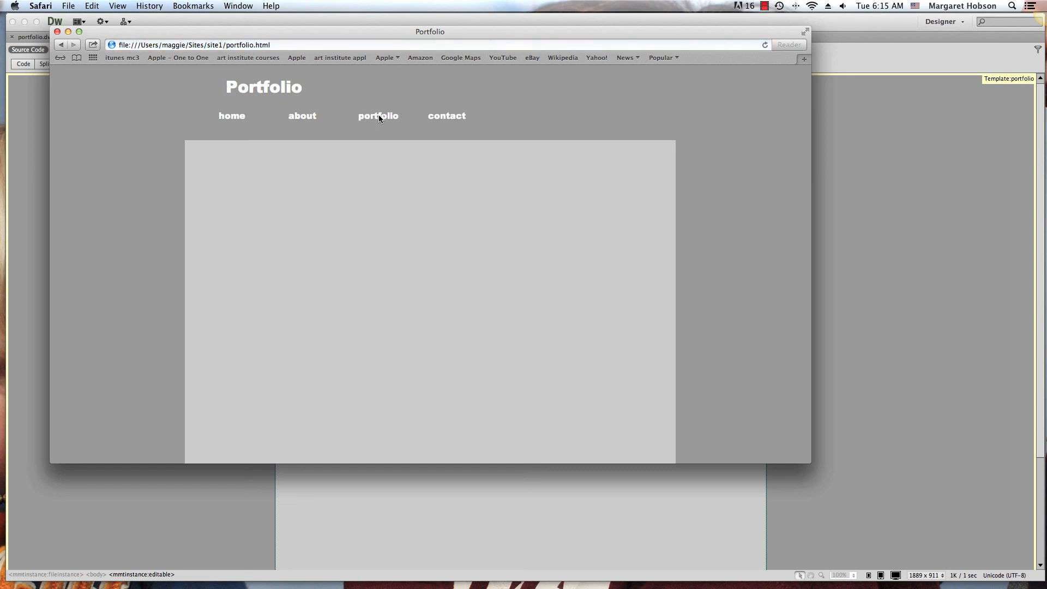
left_click(440, 116)
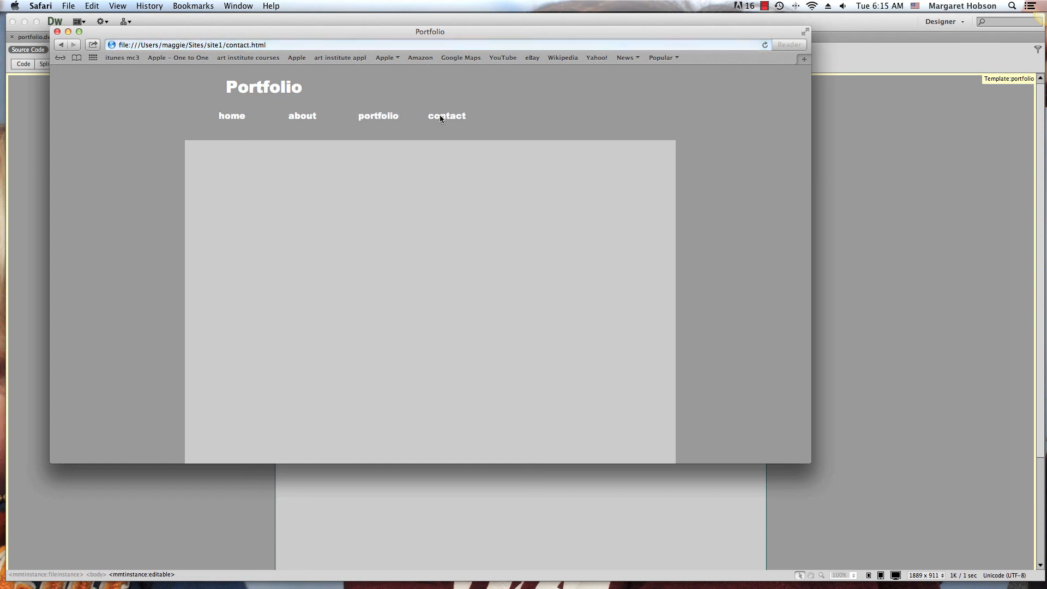
left_click(303, 109)
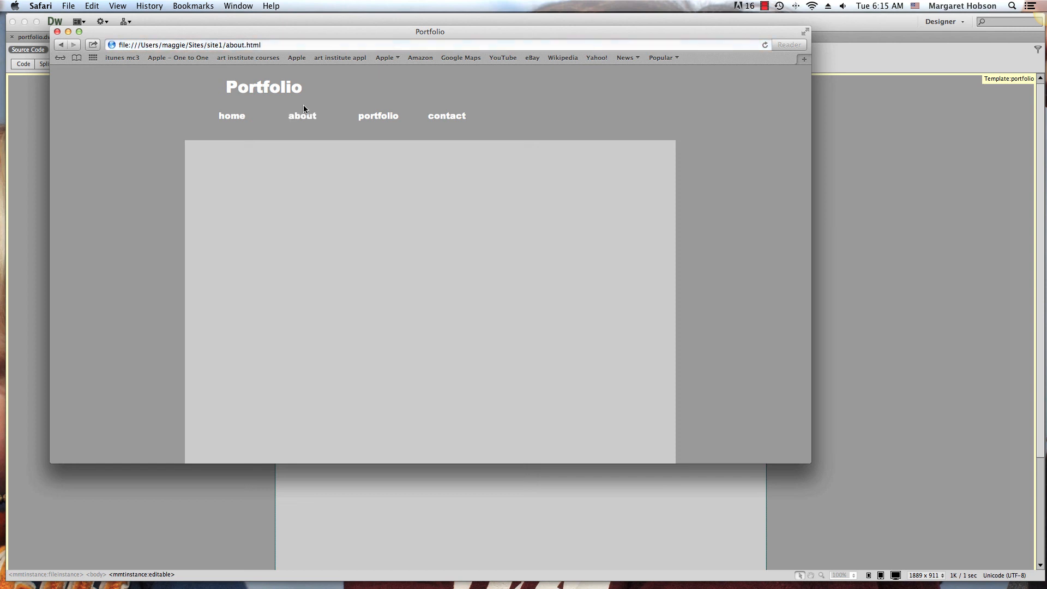
left_click(245, 115)
left_click(305, 119)
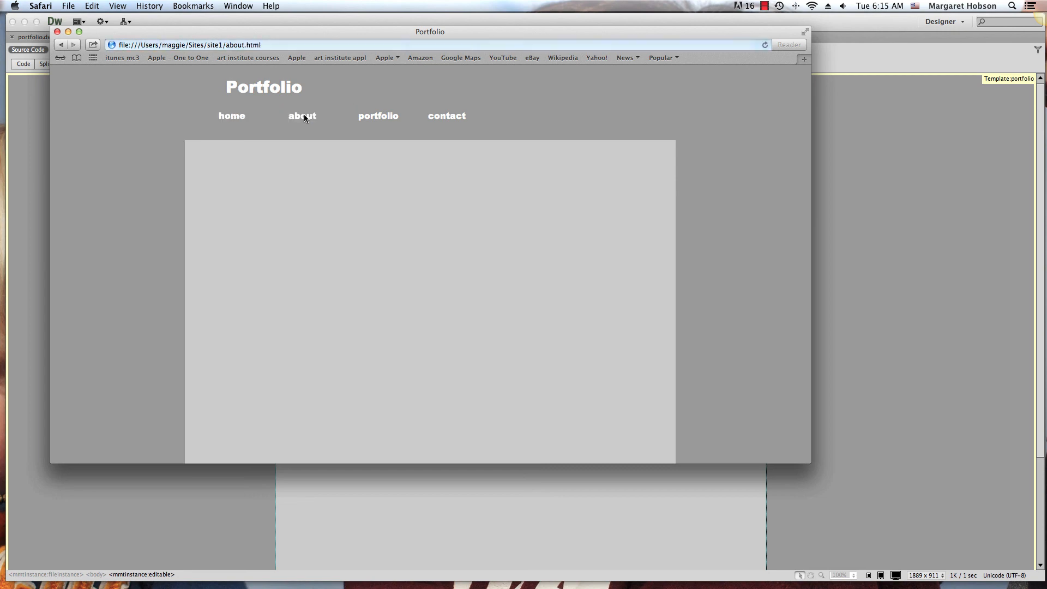
left_click(371, 117)
left_click(434, 118)
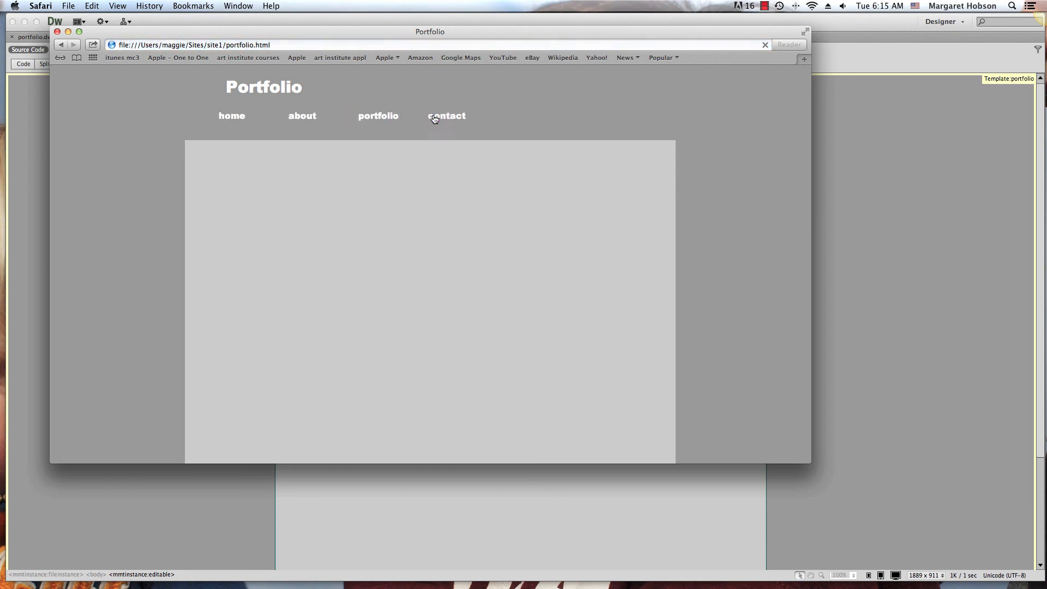
left_click(391, 112)
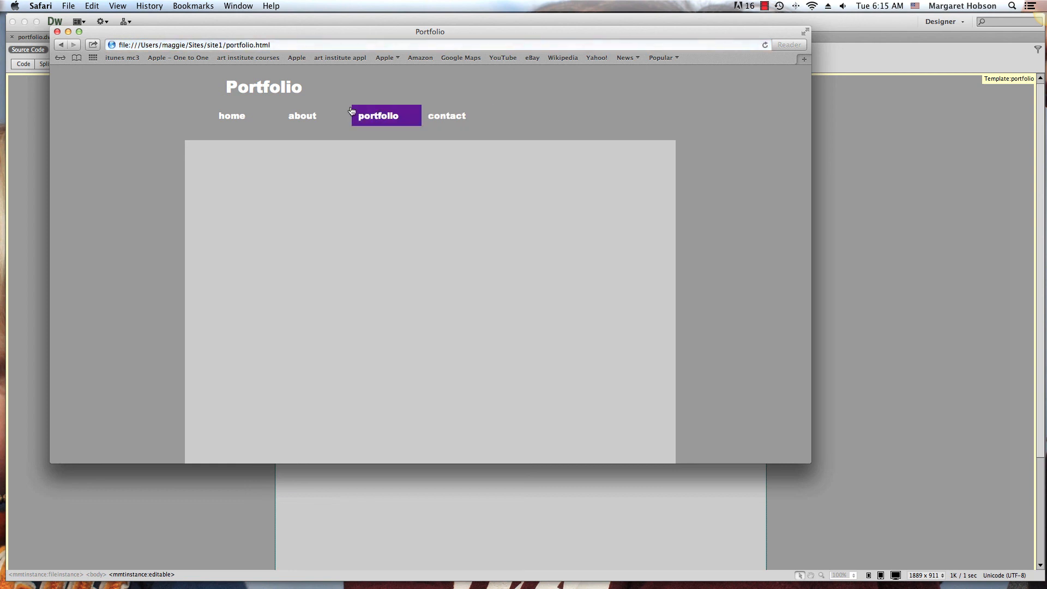
left_click(294, 112)
left_click(236, 112)
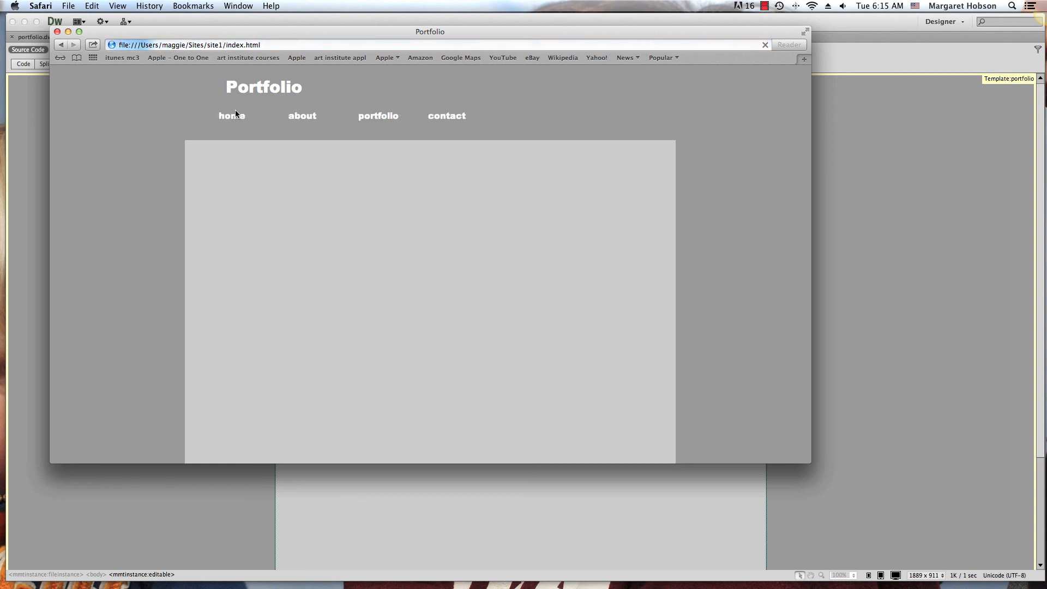
left_click(285, 113)
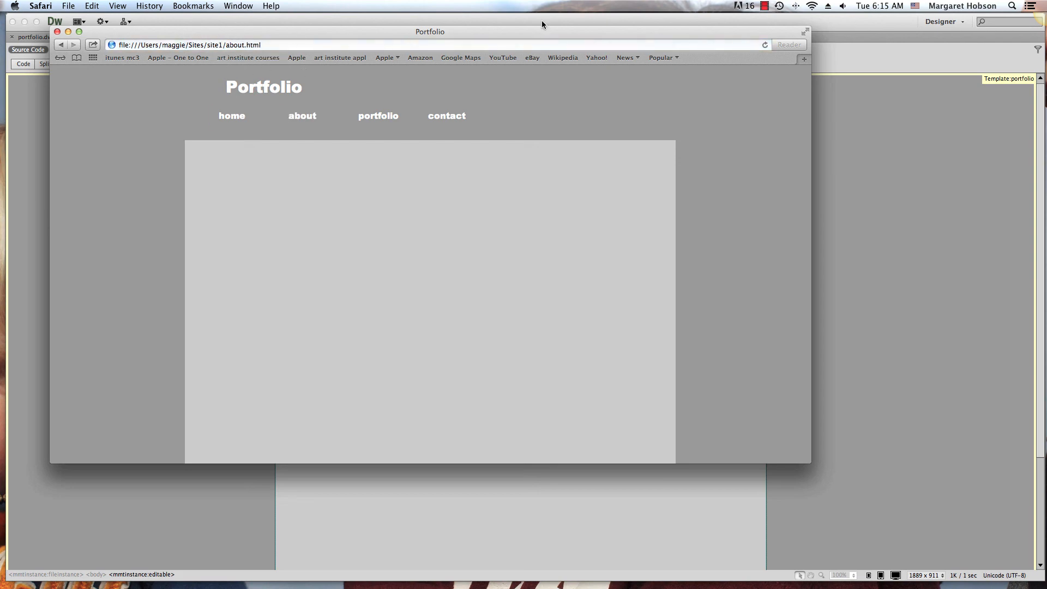
Step: Move the Safari window up and enlarge it to view more of about.html
left_click_drag(513, 24, 493, 10)
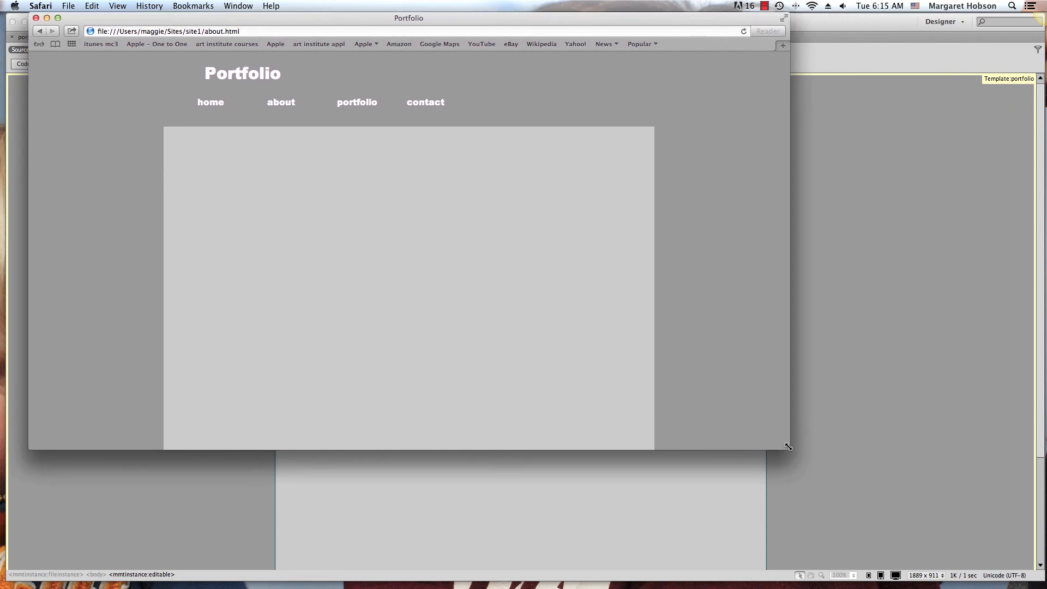
left_click_drag(788, 447, 927, 556)
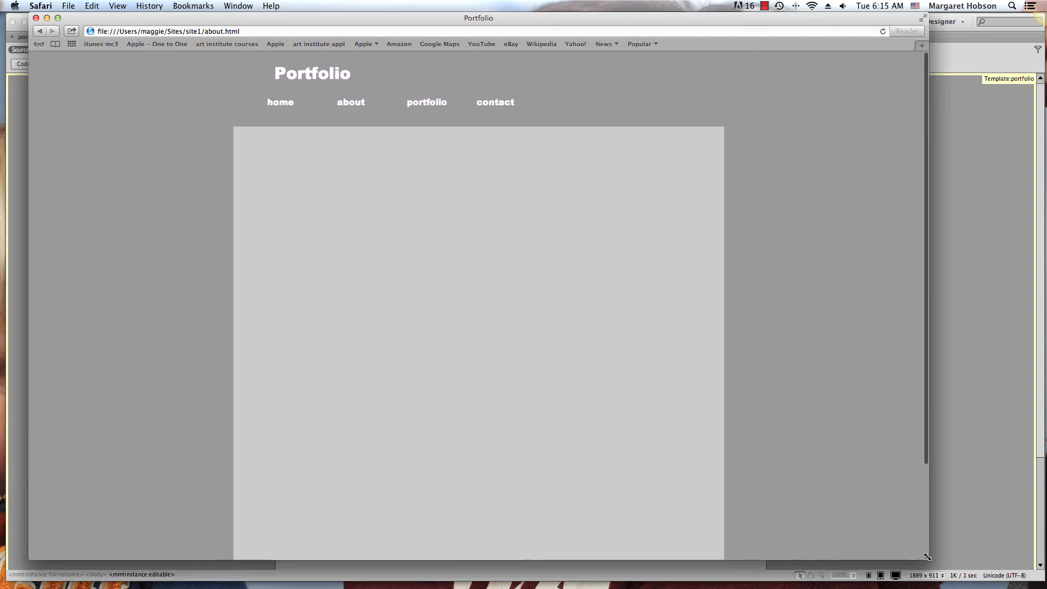
left_click(764, 6)
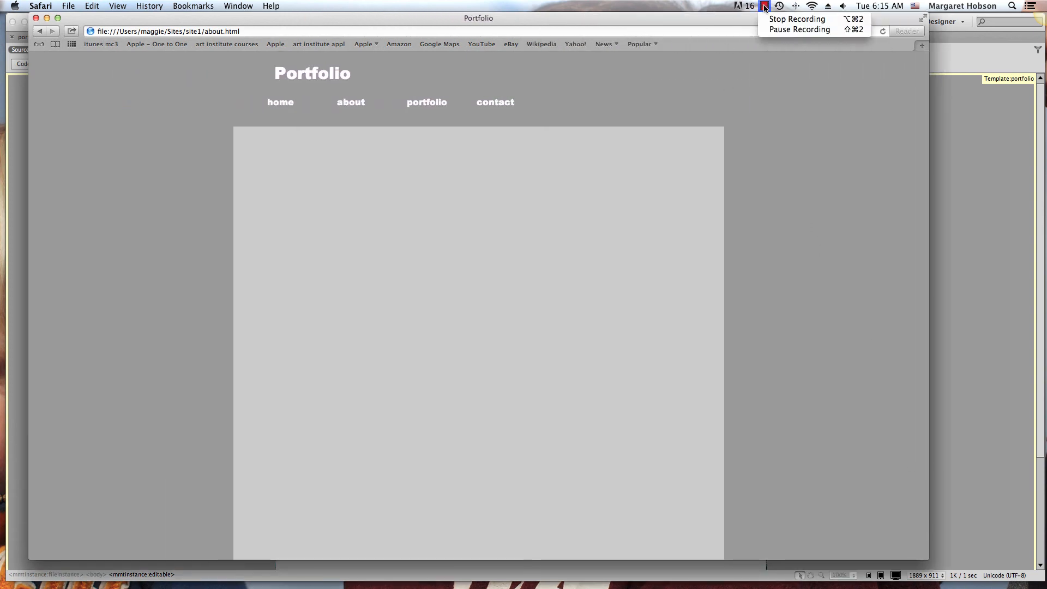